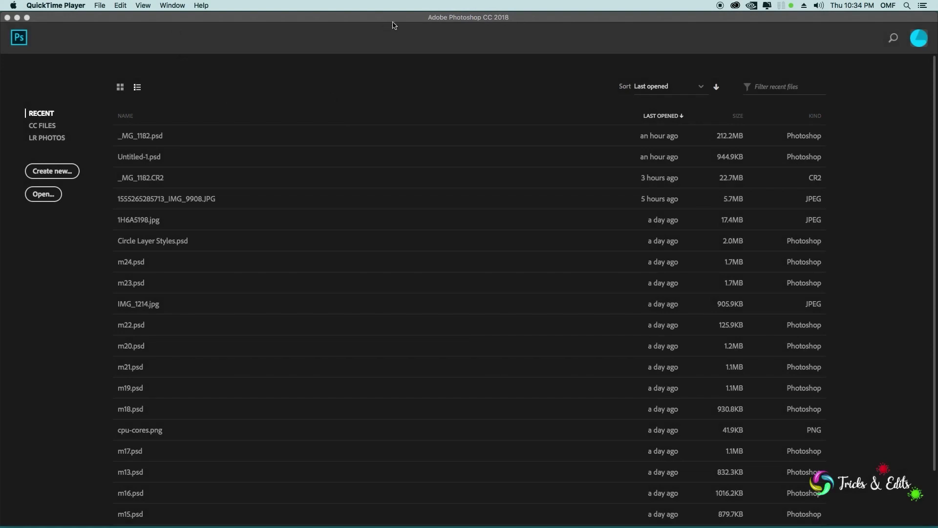
# - Open the raw file _MG_1384.CR2 from the Downloads folder in Camera Raw
pyautogui.click(52, 196)
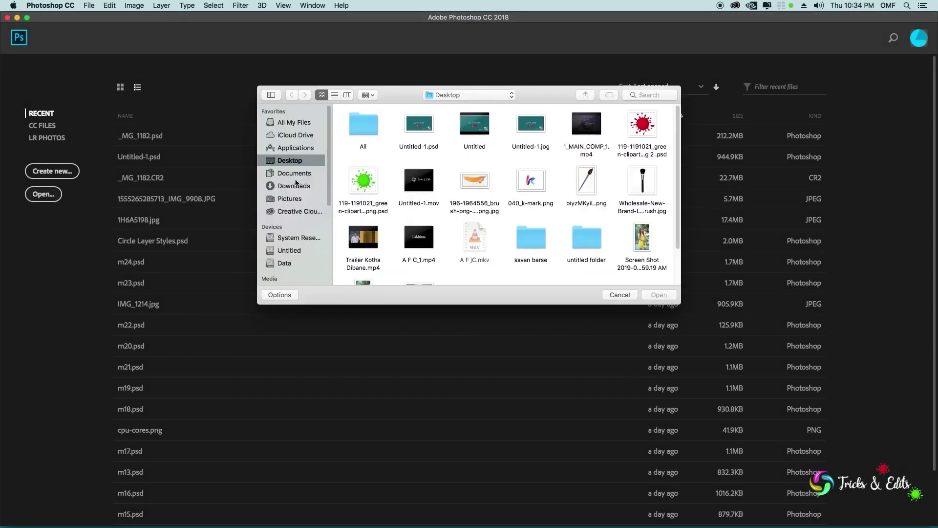
pyautogui.click(294, 186)
pyautogui.click(533, 133)
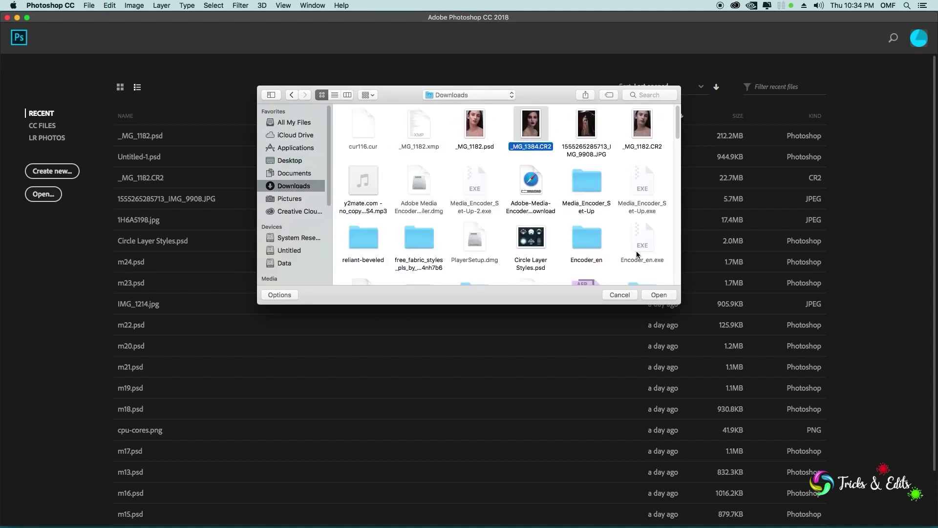
pyautogui.click(664, 296)
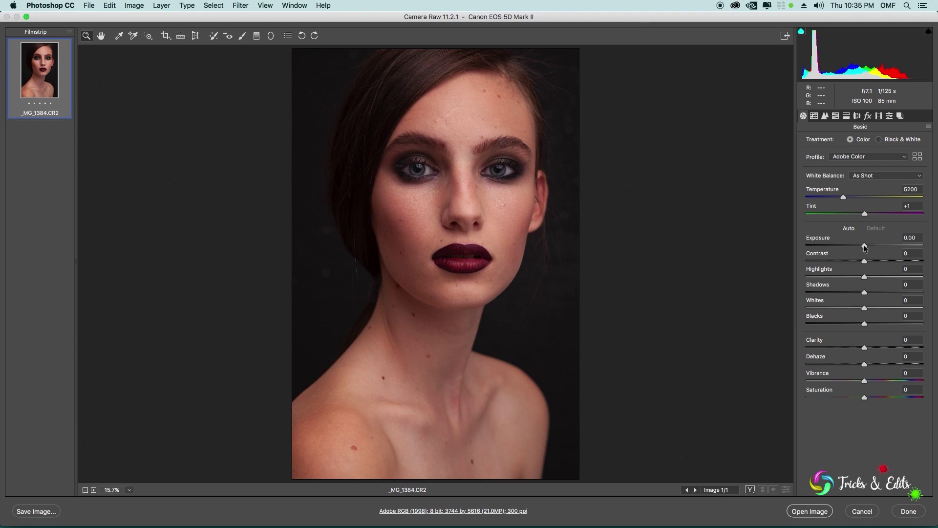
# - Set Exposure to +0.30 and Highlights to about +10, compare, then open in Photoshop
pyautogui.moveTo(864, 247); pyautogui.dragTo(868, 249)
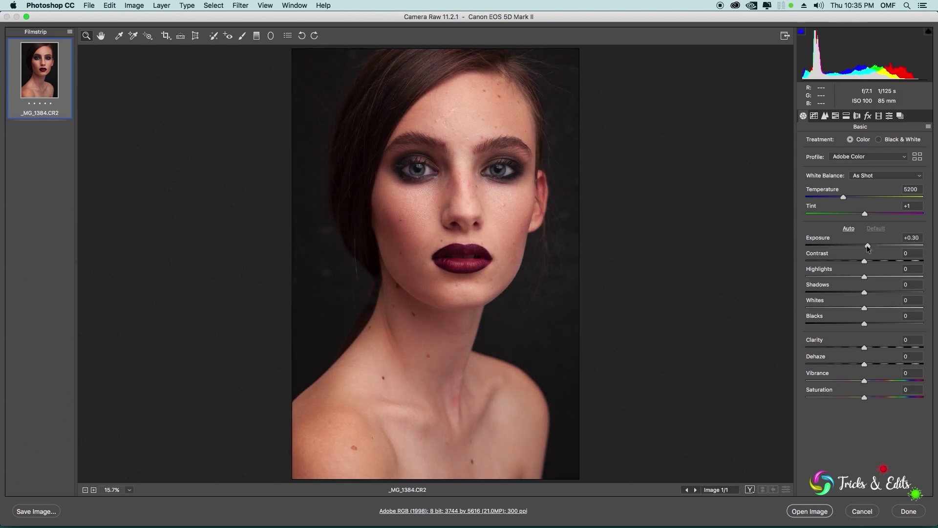
pyautogui.click(868, 248)
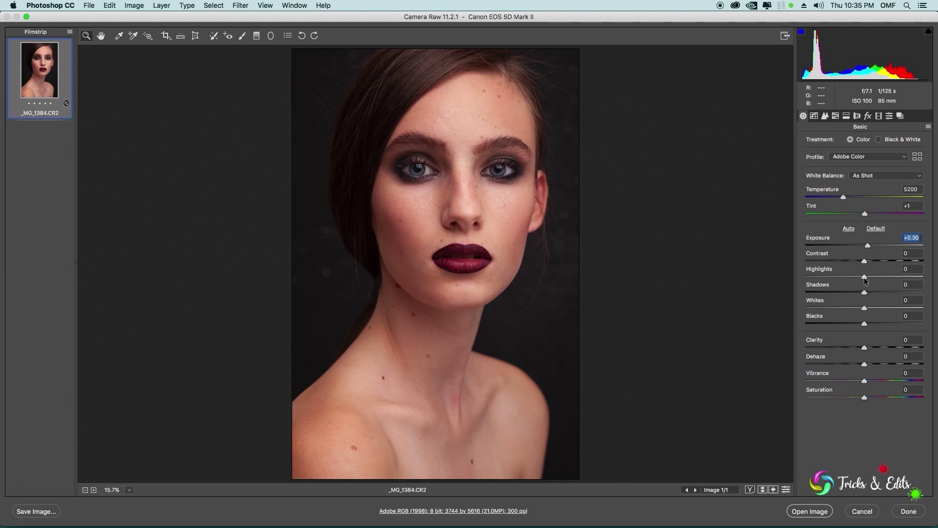
pyautogui.moveTo(869, 277); pyautogui.dragTo(871, 277)
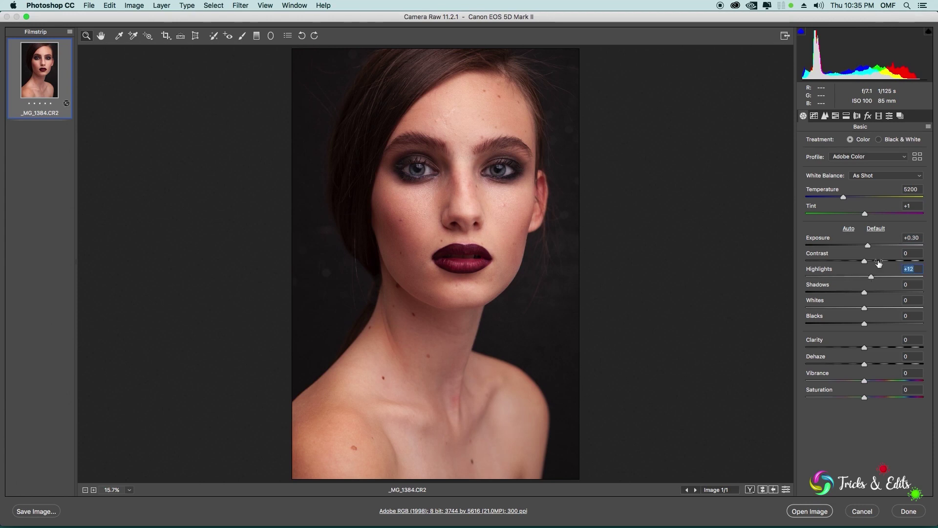
pyautogui.press('super+z')
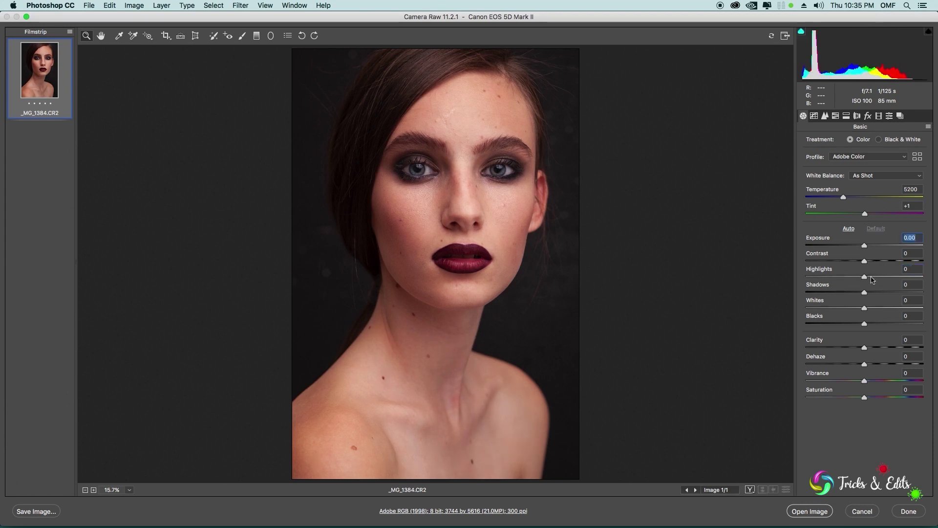
pyautogui.press('super+z')
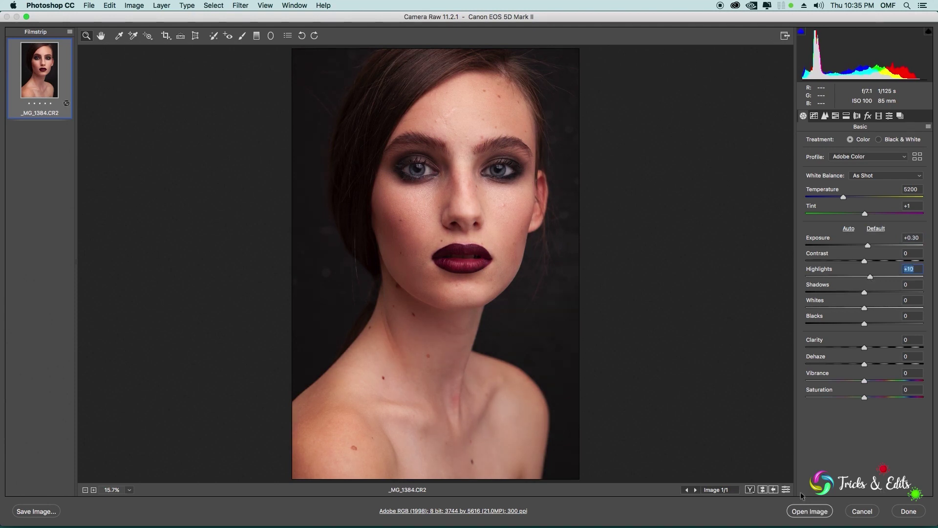
pyautogui.click(804, 512)
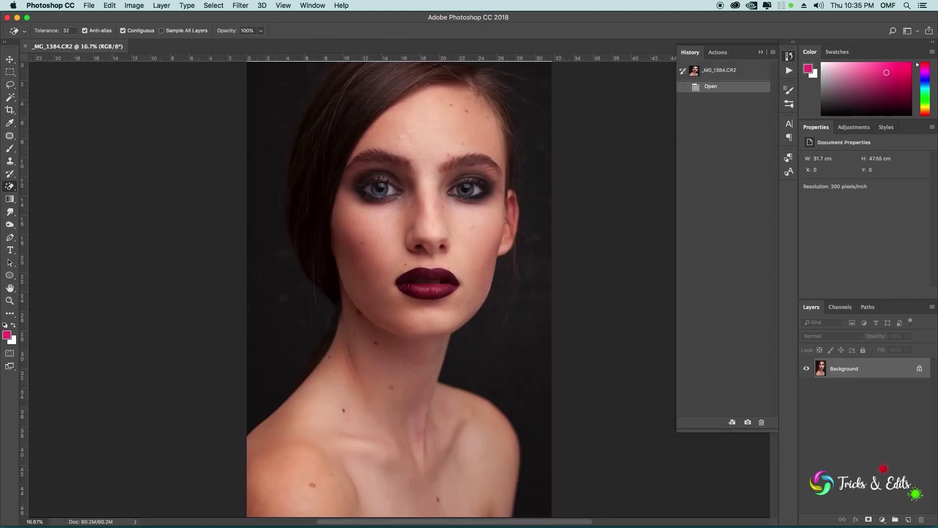
# - Duplicate the Background layer as Background copy and zoom in on the face
pyautogui.click(9, 72)
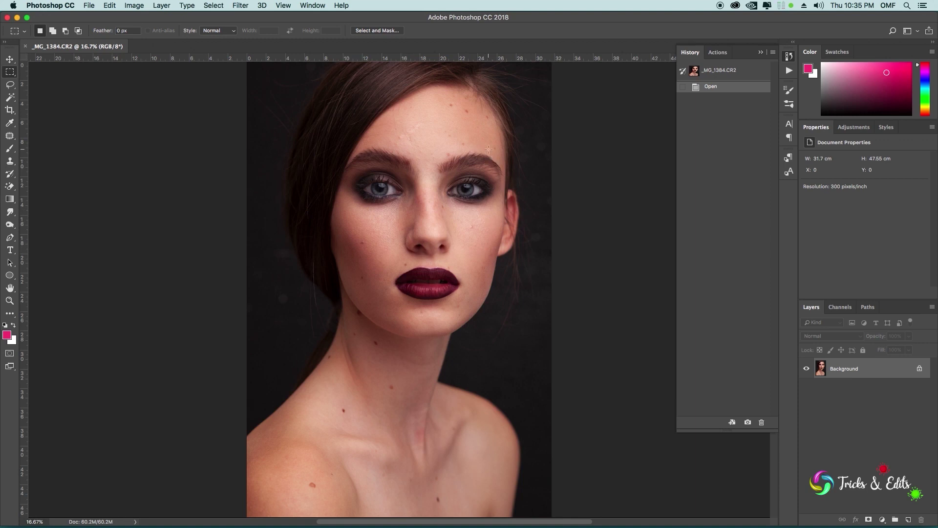
pyautogui.rightClick(850, 369)
pyautogui.click(828, 384)
pyautogui.click(556, 225)
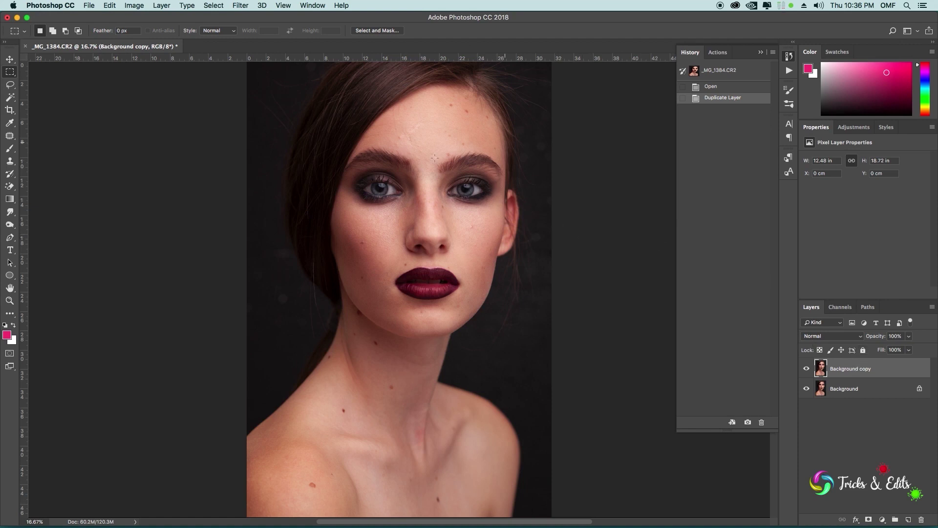
pyautogui.scroll(5, 447, 110)
pyautogui.scroll(-3, 471, 192)
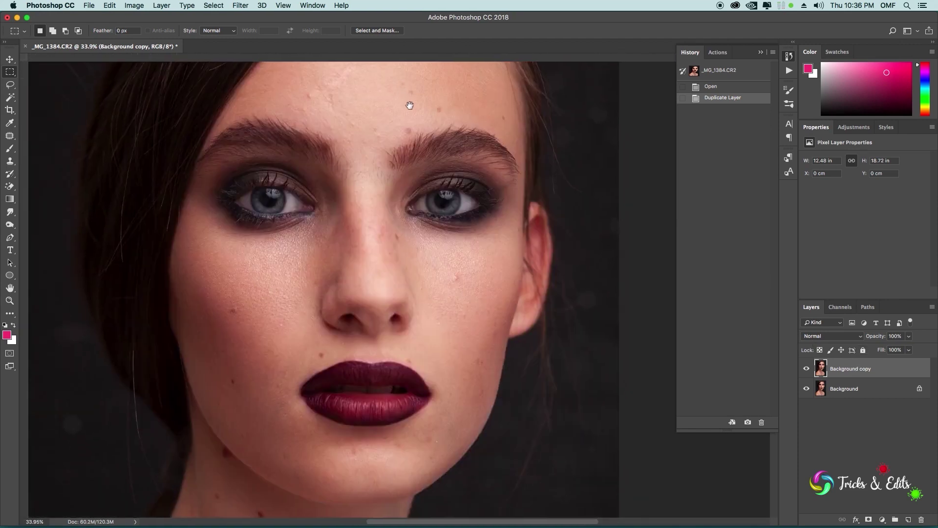
pyautogui.scroll(5, 389, 191)
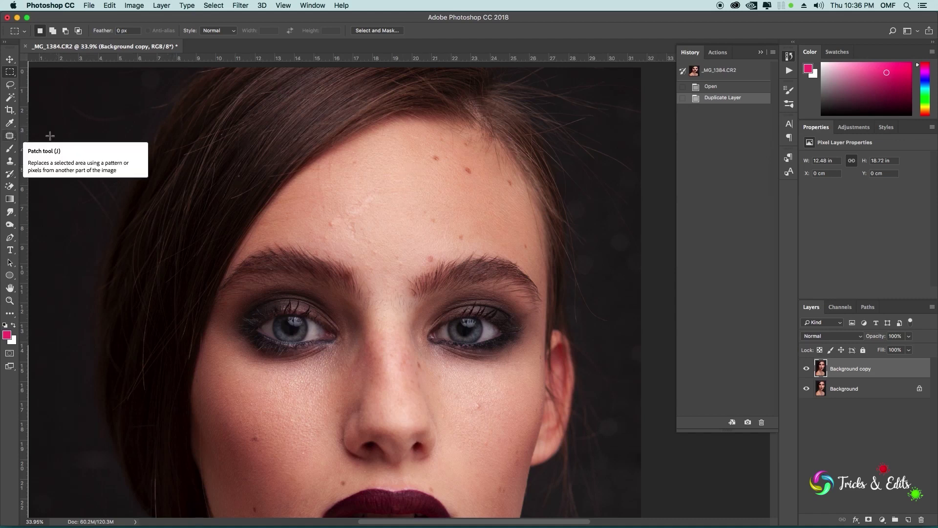
pyautogui.click(8, 138)
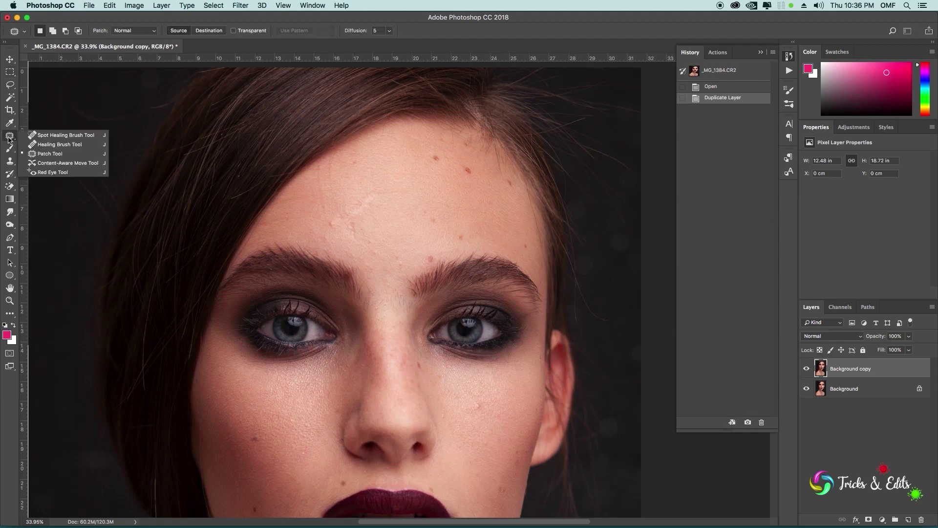
# - Select the Patch Tool and zoom in on the forehead blemishes
pyautogui.click(43, 153)
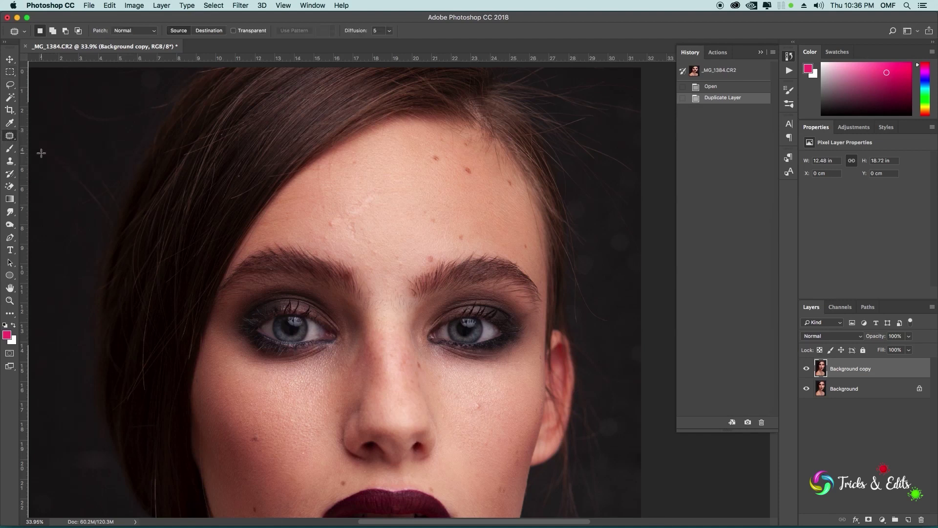
pyautogui.click(10, 136)
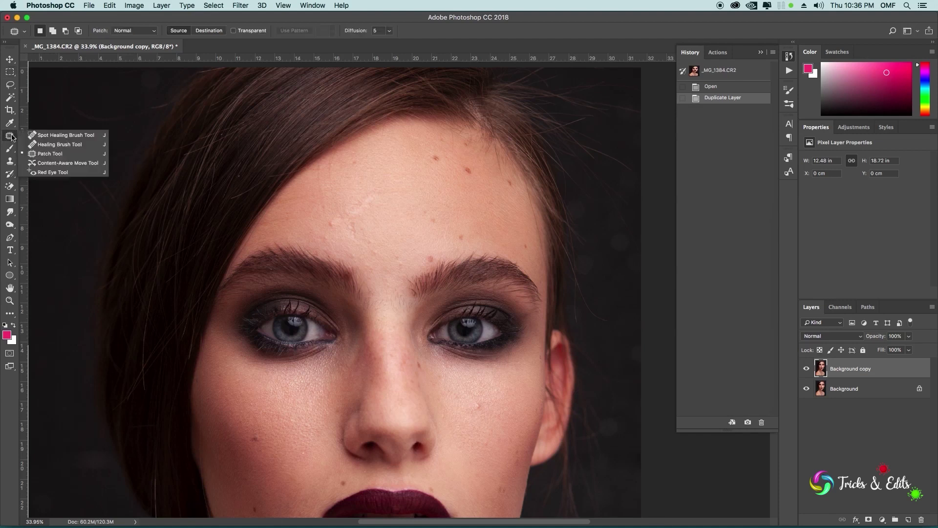
pyautogui.click(51, 158)
pyautogui.scroll(1, 473, 171)
pyautogui.scroll(5, 473, 171)
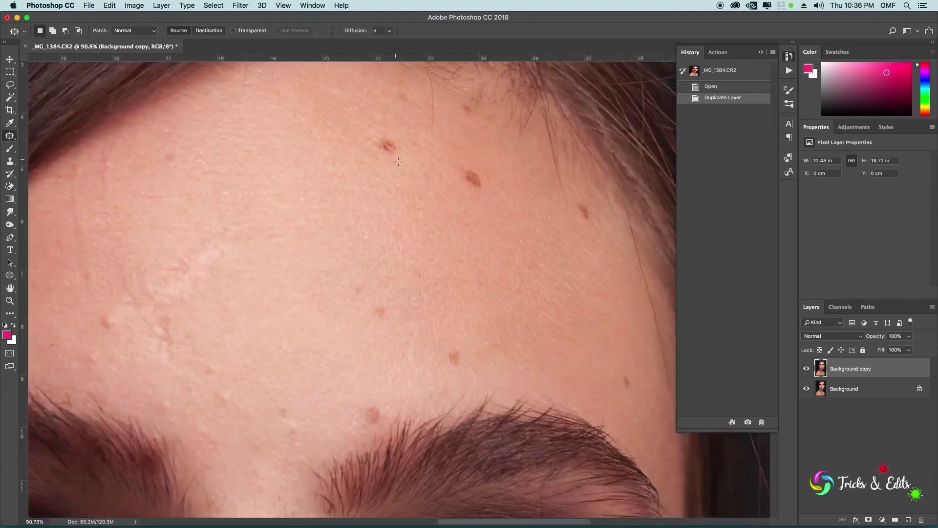
pyautogui.moveTo(406, 293); pyautogui.dragTo(395, 211)
pyautogui.scroll(3, 396, 209)
pyautogui.press('super+r')
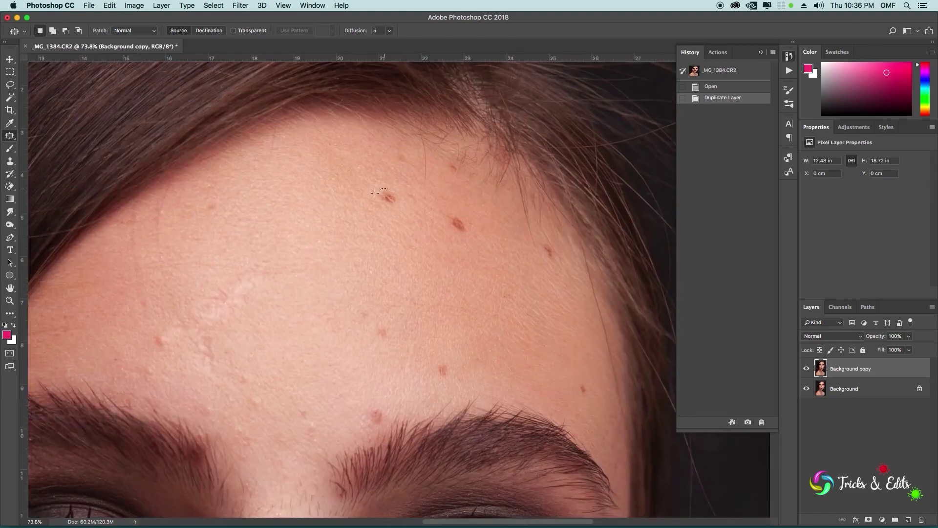
# - Patch away the upper-forehead mole and the blemishes above the eyebrow
pyautogui.moveTo(400, 204)
pyautogui.mouseDown()
pyautogui.moveTo(394, 189)
pyautogui.moveTo(345, 200)
pyautogui.mouseUp()
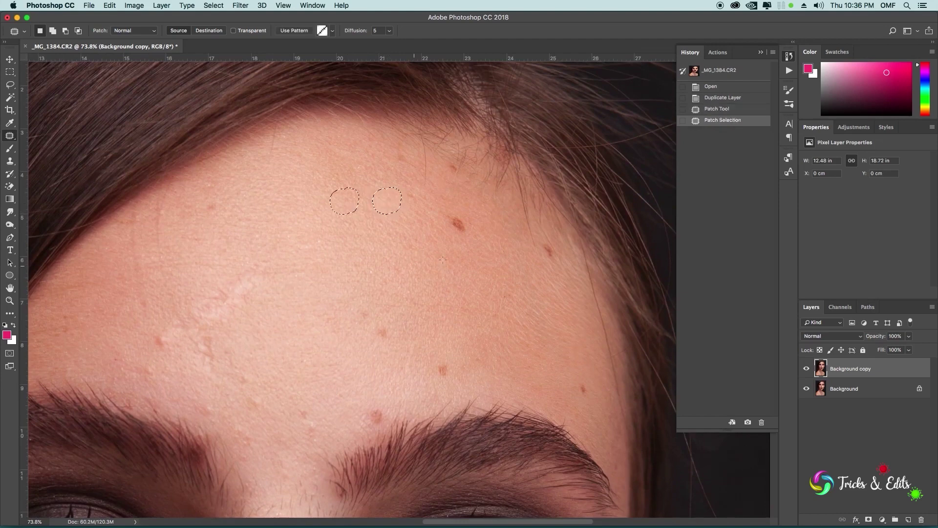
pyautogui.moveTo(450, 214)
pyautogui.mouseDown()
pyautogui.moveTo(446, 231)
pyautogui.moveTo(423, 228)
pyautogui.mouseUp()
pyautogui.scroll(-3, 380, 278)
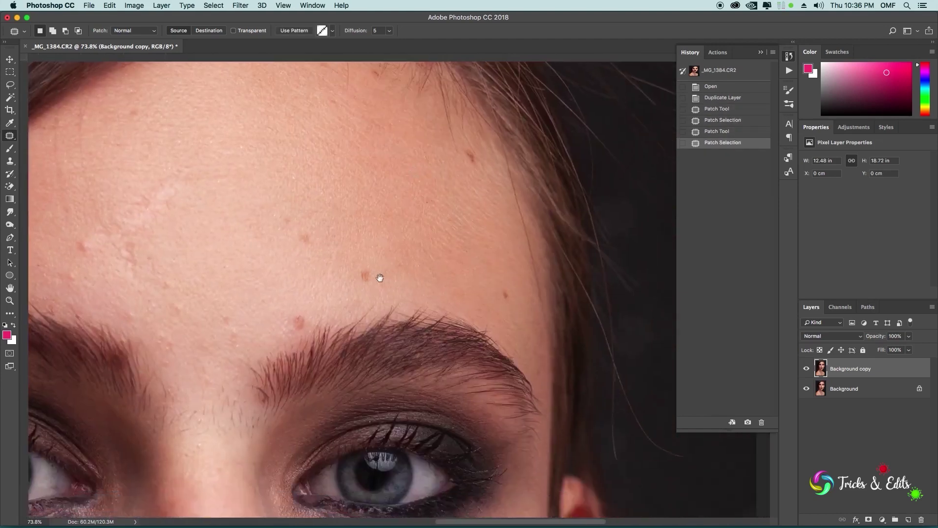
pyautogui.moveTo(381, 277)
pyautogui.mouseDown()
pyautogui.moveTo(359, 248)
pyautogui.moveTo(365, 258)
pyautogui.moveTo(366, 231)
pyautogui.mouseUp()
pyautogui.moveTo(305, 228); pyautogui.dragTo(320, 211)
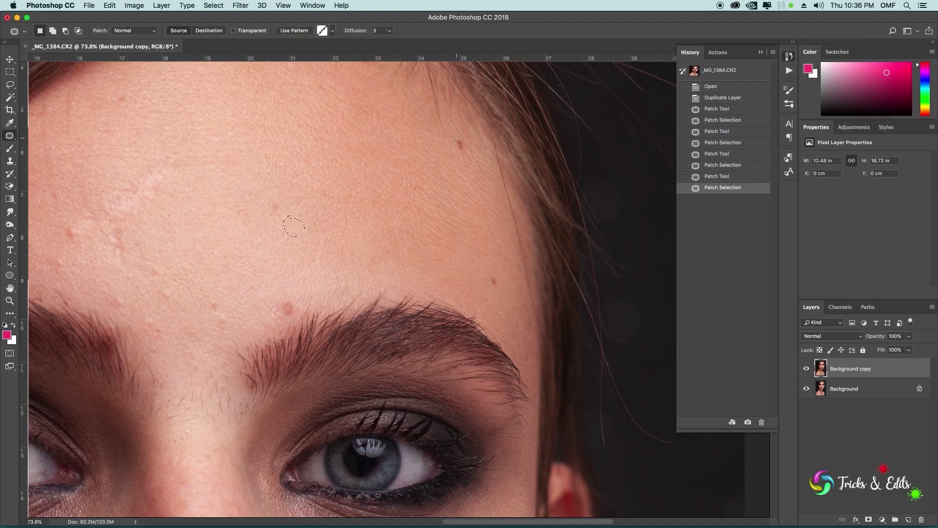
pyautogui.moveTo(283, 296); pyautogui.dragTo(284, 296)
pyautogui.hotkey('ctrl', 'd')
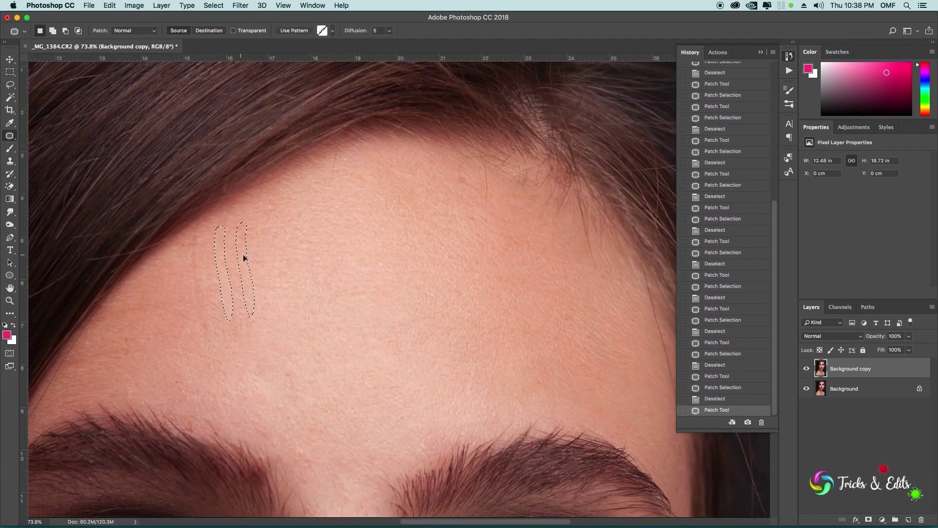
# - Patch another forehead blemish, undoing an unwanted patch on the jaw mole
pyautogui.moveTo(193, 247); pyautogui.dragTo(183, 292)
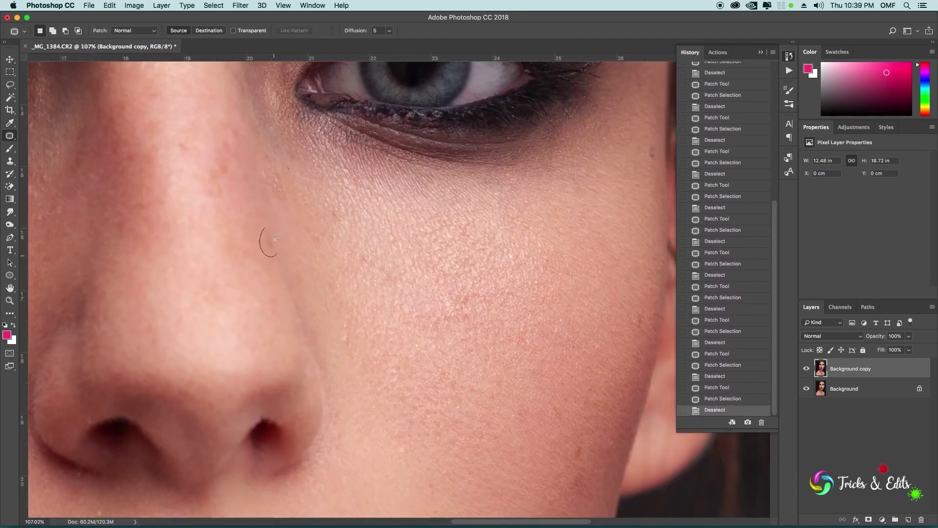
pyautogui.scroll(-5, 275, 239)
pyautogui.scroll(-5, 340, 340)
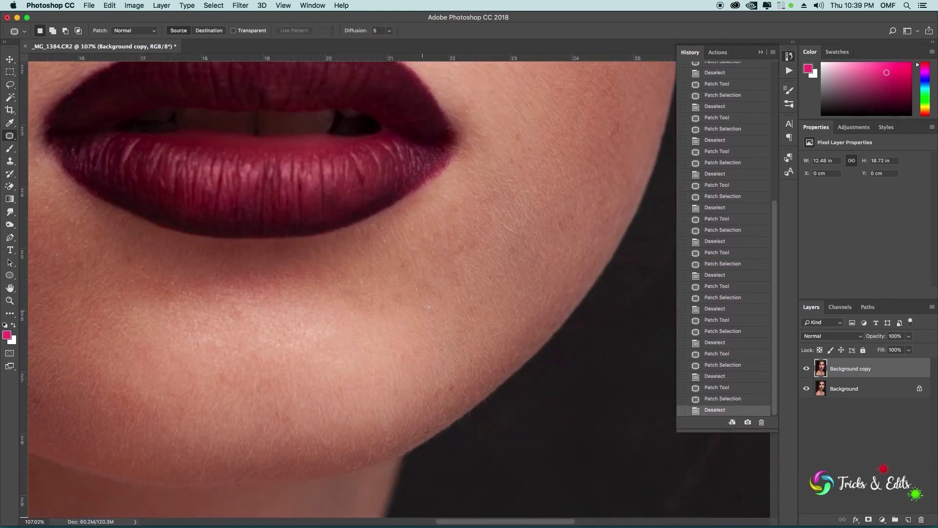
pyautogui.scroll(-5, 294, 210)
pyautogui.scroll(-5, 293, 210)
pyautogui.scroll(2, 387, 204)
pyautogui.scroll(5, 387, 204)
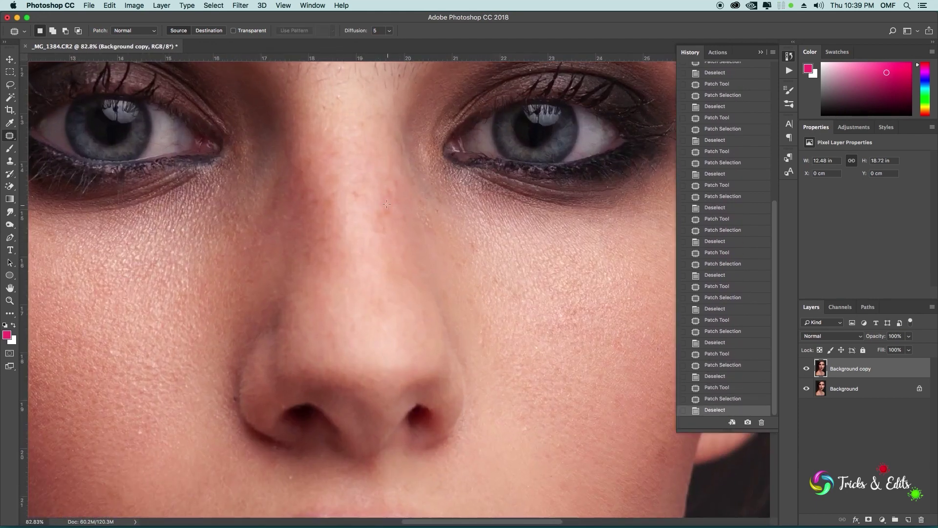
pyautogui.scroll(-5, 387, 204)
pyautogui.scroll(5, 342, 300)
pyautogui.scroll(3, 223, 280)
pyautogui.moveTo(241, 173)
pyautogui.mouseDown()
pyautogui.moveTo(234, 186)
pyautogui.moveTo(303, 262)
pyautogui.mouseUp()
pyautogui.hotkey('ctrl', 'z')
# - Patch the mark on the neck with clean skin and deselect
pyautogui.hotkey('ctrl', 'alt', 'z')
pyautogui.scroll(-5, 402, 196)
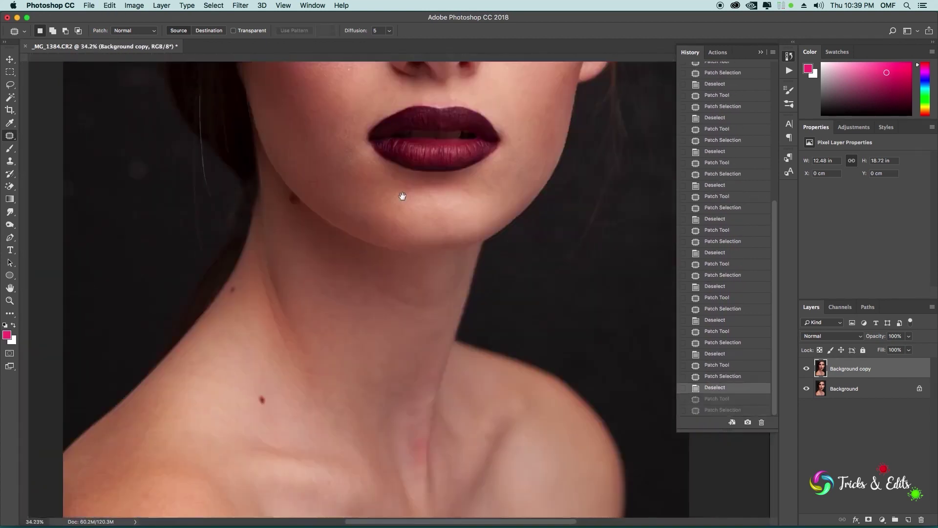
pyautogui.scroll(5, 292, 224)
pyautogui.moveTo(357, 268); pyautogui.dragTo(359, 267)
pyautogui.scroll(3, 356, 269)
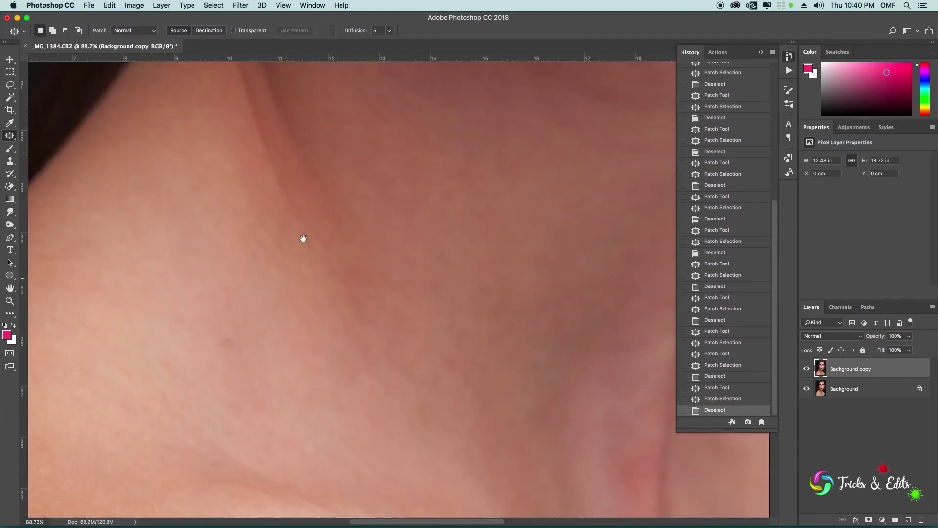
pyautogui.moveTo(428, 142); pyautogui.dragTo(557, 342)
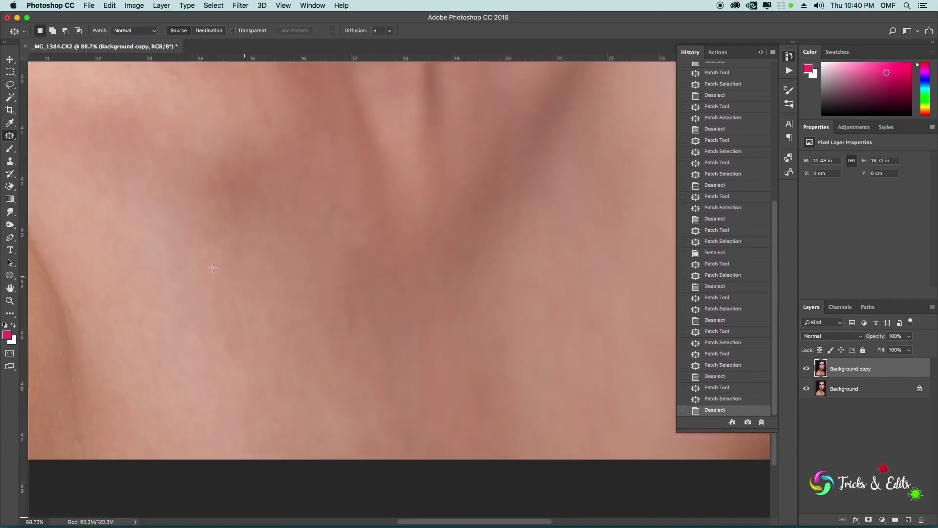
pyautogui.scroll(-2, 187, 166)
pyautogui.hotkey('ctrl', 'd')
pyautogui.scroll(-2, 283, 188)
pyautogui.scroll(-2, 493, 335)
pyautogui.scroll(-1, 405, 345)
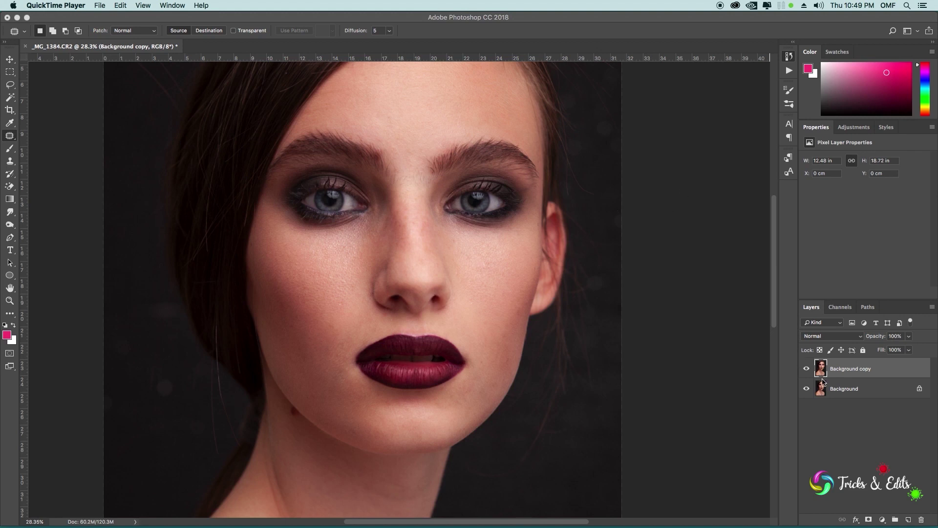
# - Compare the retouch by toggling Background copy, then duplicate it as Background copy 2
pyautogui.click(807, 369)
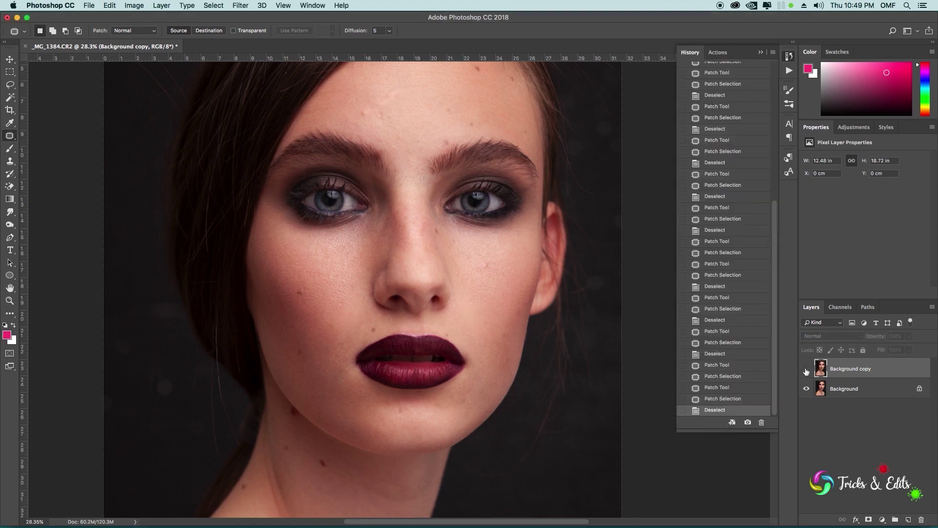
pyautogui.click(807, 369)
pyautogui.moveTo(527, 244)
pyautogui.mouseDown()
pyautogui.moveTo(522, 304)
pyautogui.moveTo(519, 256)
pyautogui.mouseUp()
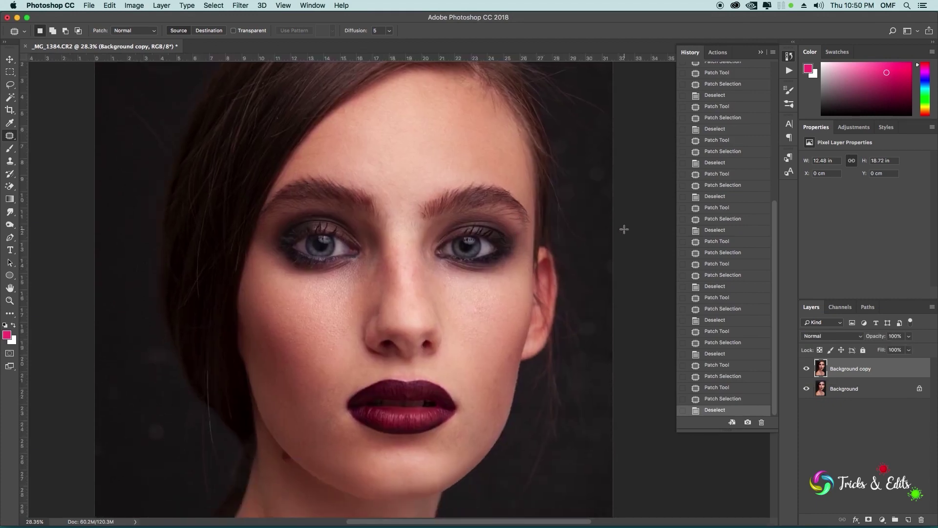
pyautogui.rightClick(860, 372)
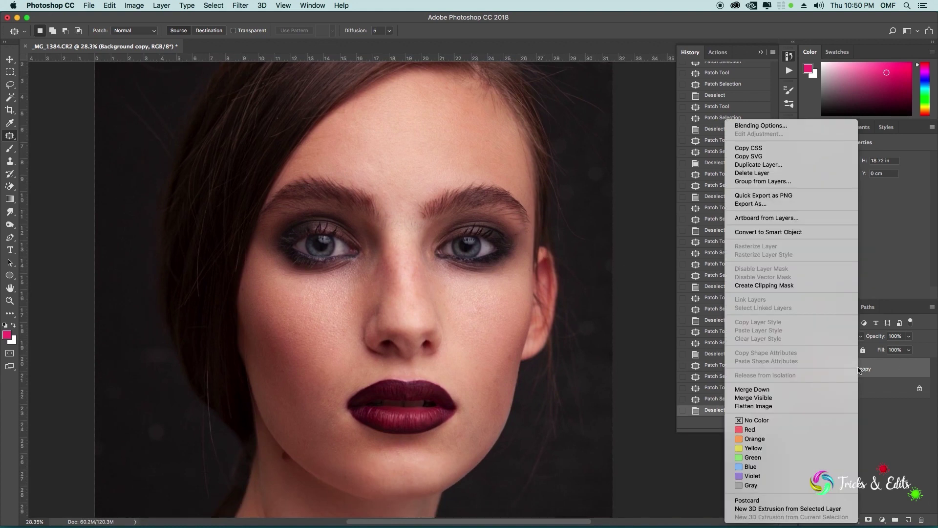
pyautogui.click(799, 168)
pyautogui.click(557, 223)
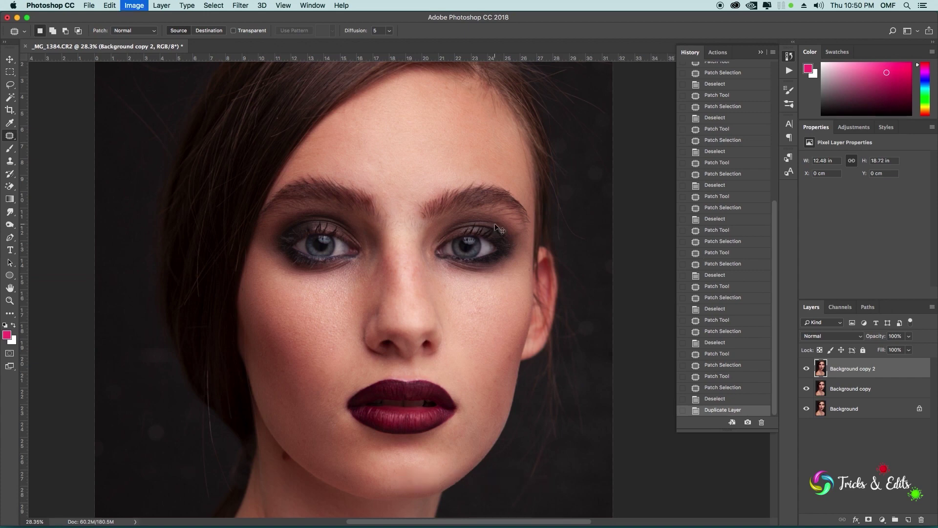
# - Invert Background copy 2 with Cmd+I and set its blend mode to Vivid Light
pyautogui.press('super+i')
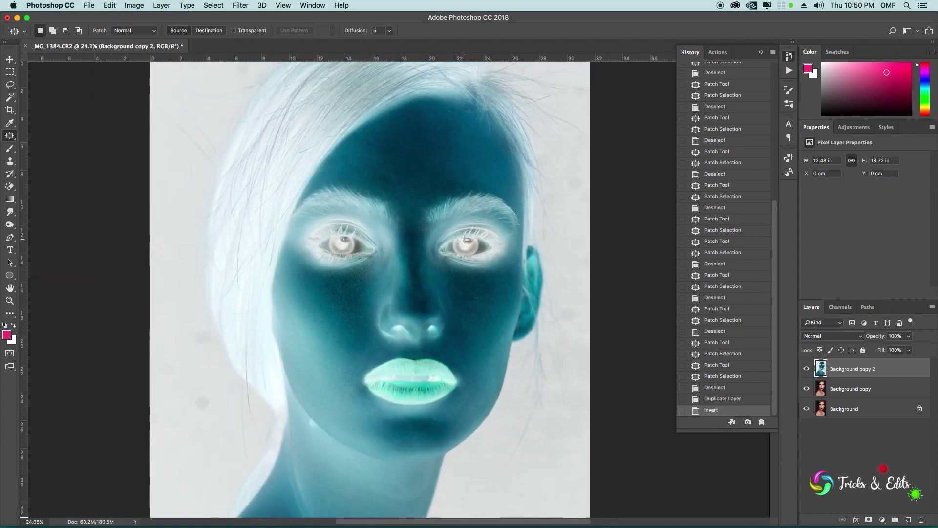
pyautogui.scroll(-1, 479, 249)
pyautogui.scroll(-1, 484, 271)
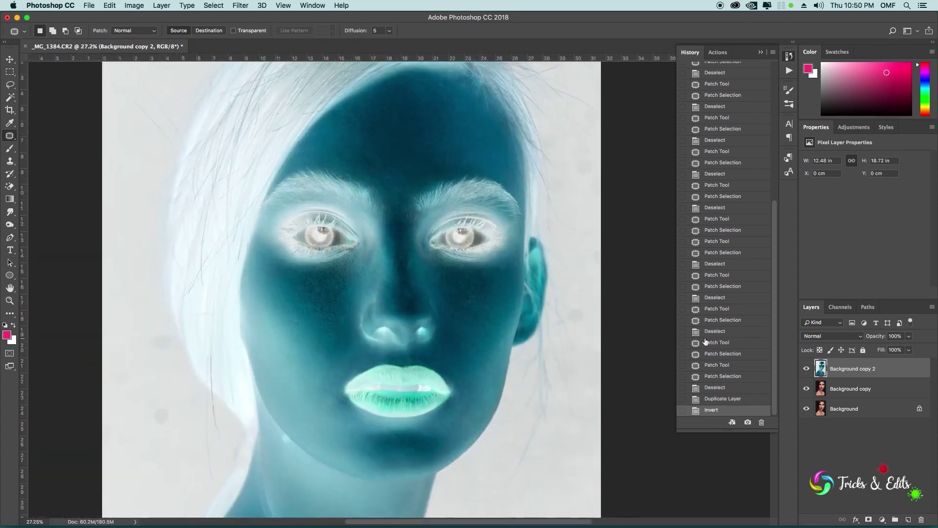
pyautogui.scroll(-1, 482, 261)
pyautogui.click(826, 338)
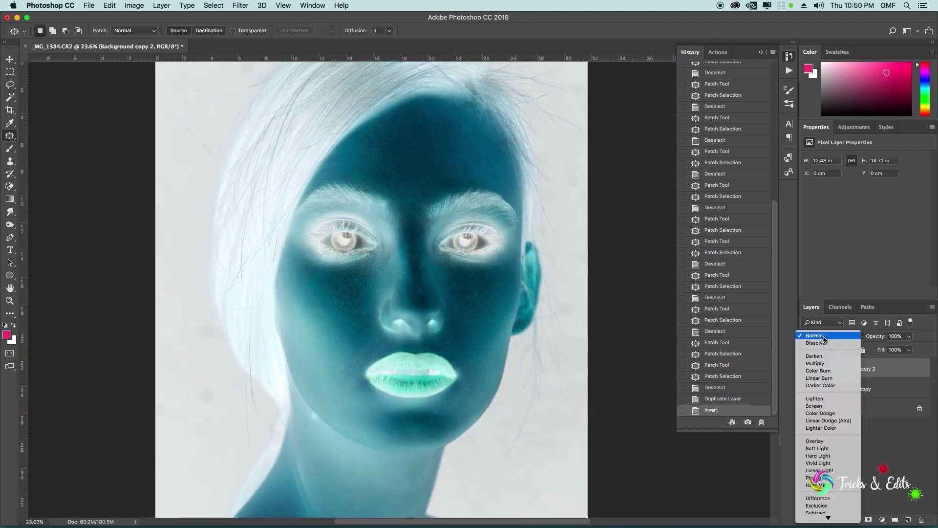
pyautogui.click(830, 463)
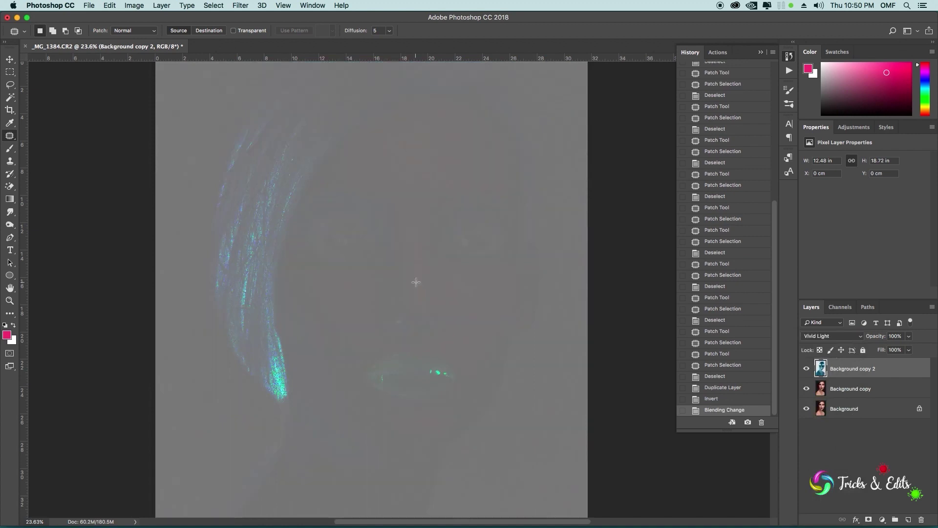
pyautogui.scroll(-1, 424, 288)
pyautogui.scroll(-1, 427, 294)
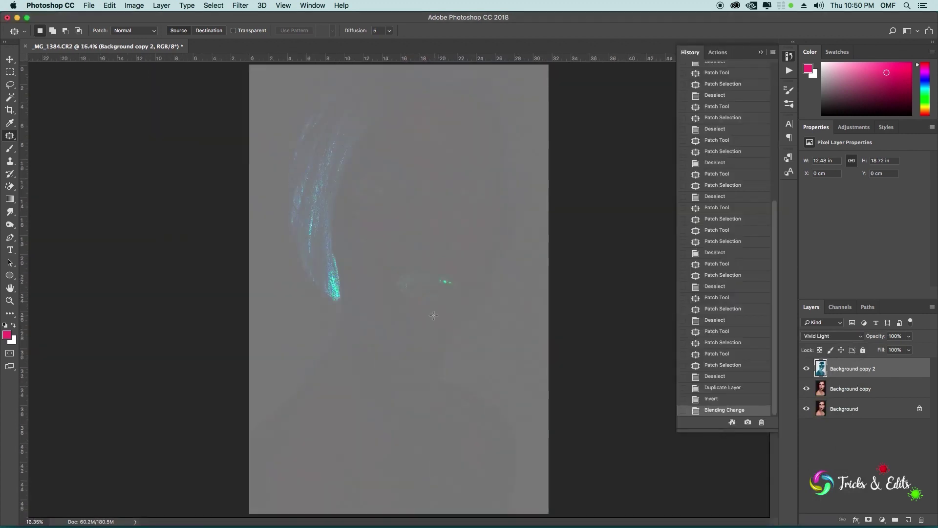
pyautogui.scroll(1, 403, 233)
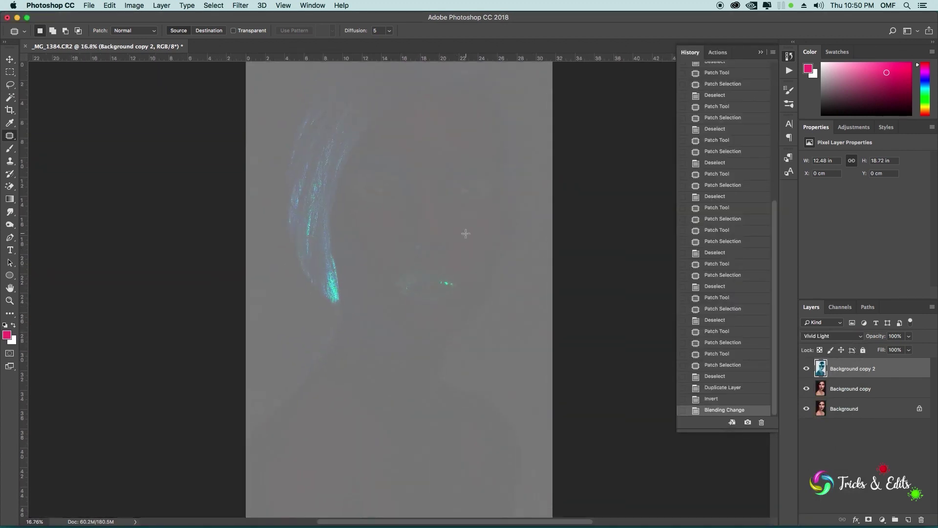
pyautogui.click(239, 6)
pyautogui.moveTo(293, 206)
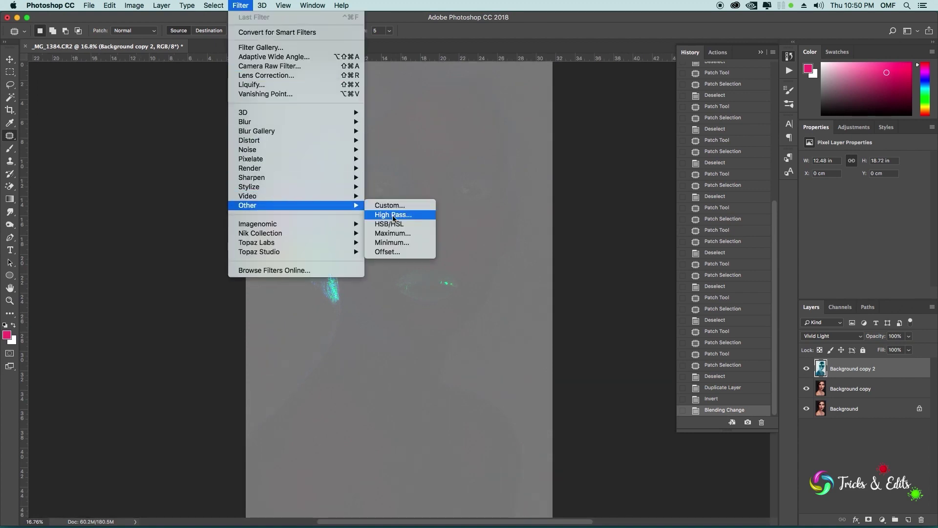
# - Apply a High Pass filter with a 24-pixel radius to Background copy 2
pyautogui.click(393, 215)
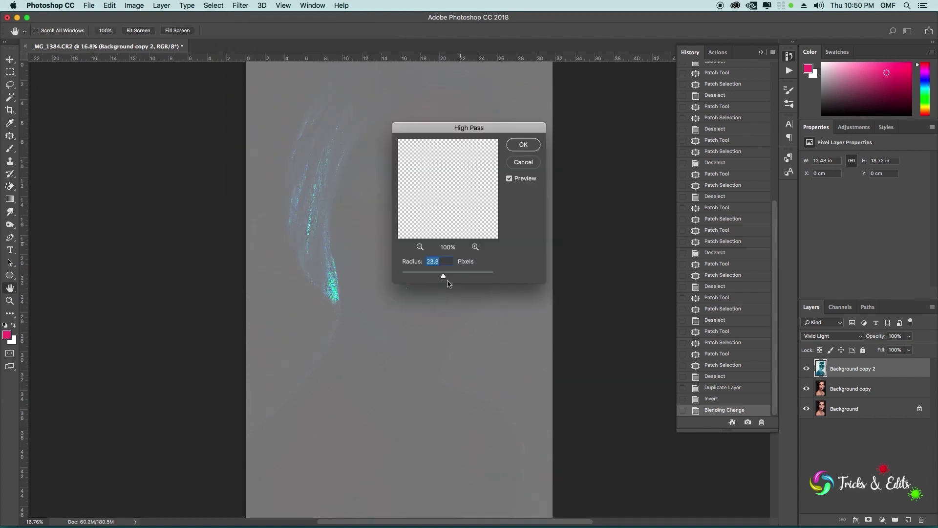
pyautogui.moveTo(444, 277); pyautogui.dragTo(445, 278)
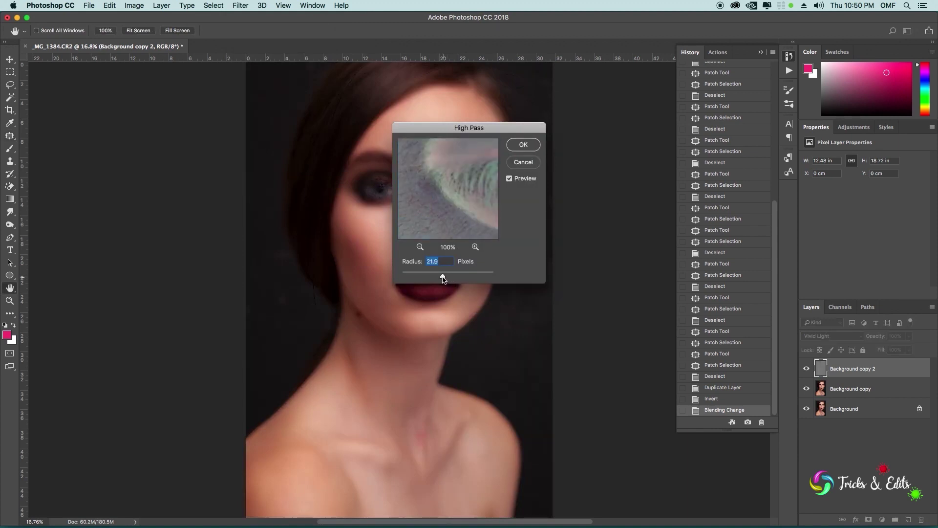
pyautogui.moveTo(444, 278); pyautogui.dragTo(444, 278)
pyautogui.moveTo(455, 135); pyautogui.dragTo(509, 155)
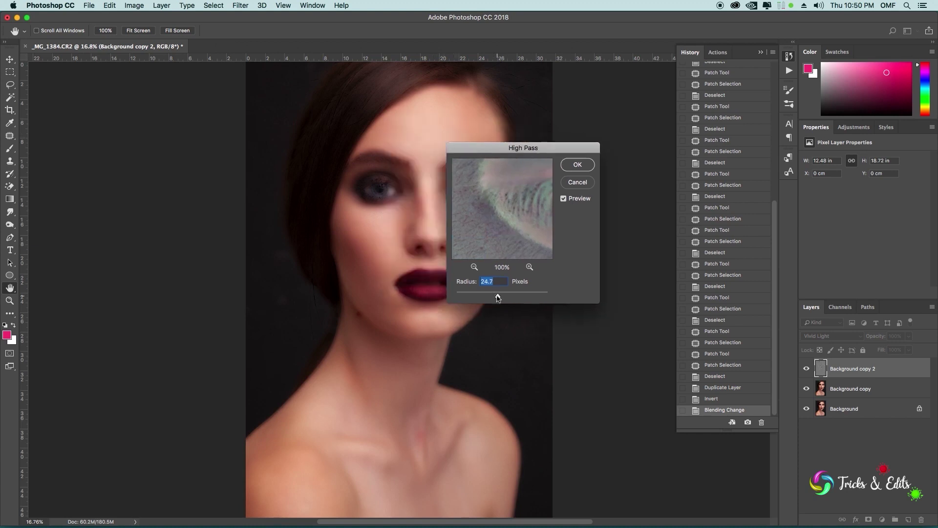
pyautogui.moveTo(497, 297); pyautogui.dragTo(496, 297)
pyautogui.moveTo(496, 297); pyautogui.dragTo(498, 298)
pyautogui.write('24')
pyautogui.click(578, 165)
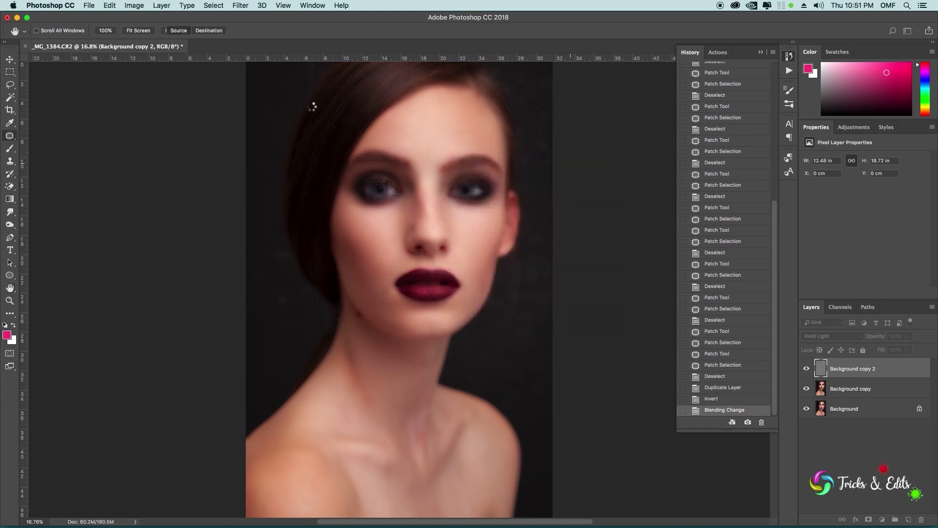
pyautogui.click(241, 6)
pyautogui.moveTo(293, 122)
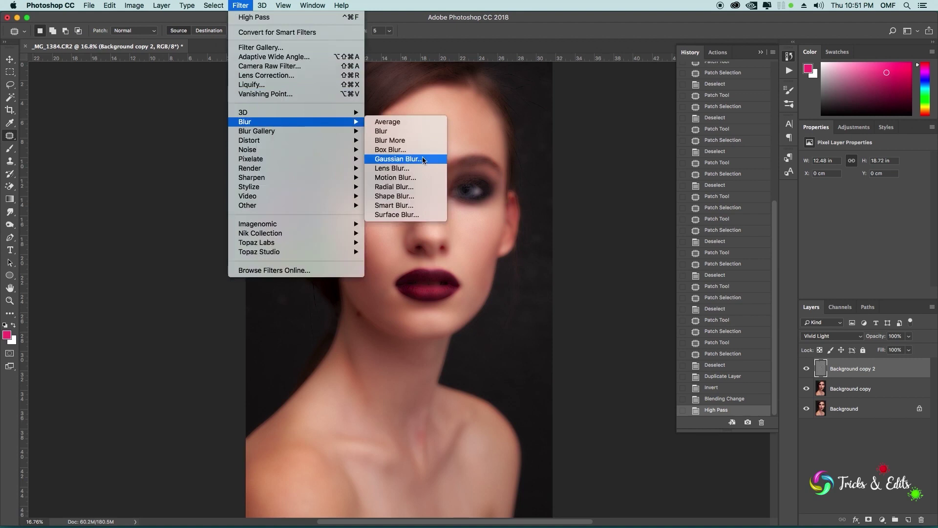
# - Apply a Gaussian Blur with a 4.0-pixel radius to Background copy 2
pyautogui.click(423, 160)
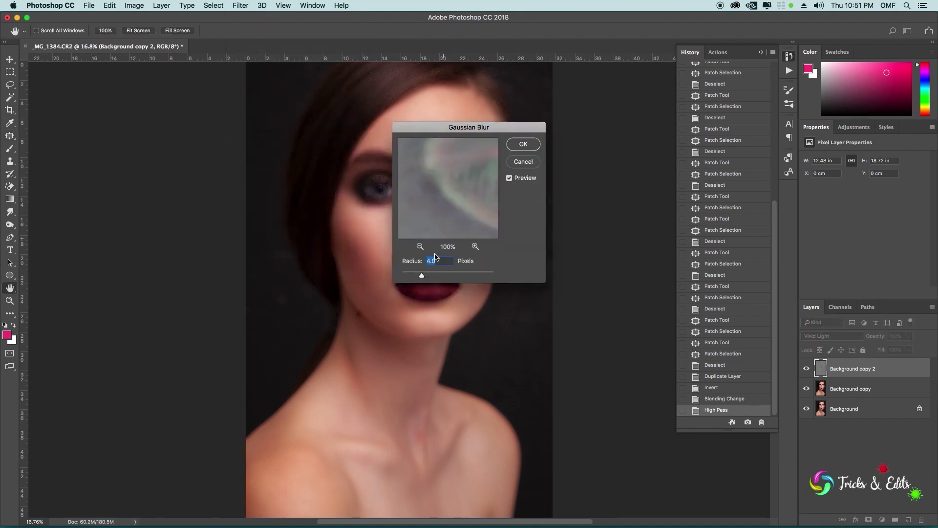
pyautogui.moveTo(464, 128)
pyautogui.mouseDown()
pyautogui.moveTo(582, 160)
pyautogui.moveTo(541, 185)
pyautogui.mouseUp()
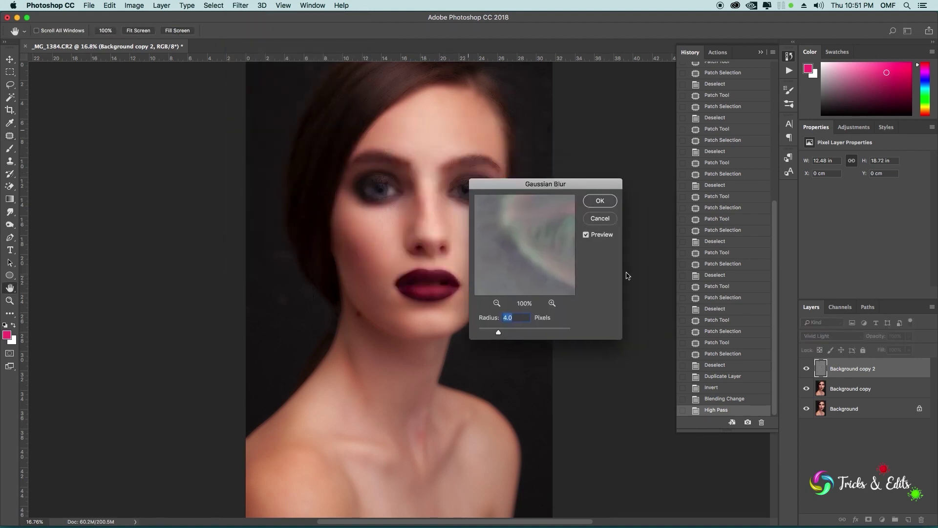
pyautogui.click(600, 201)
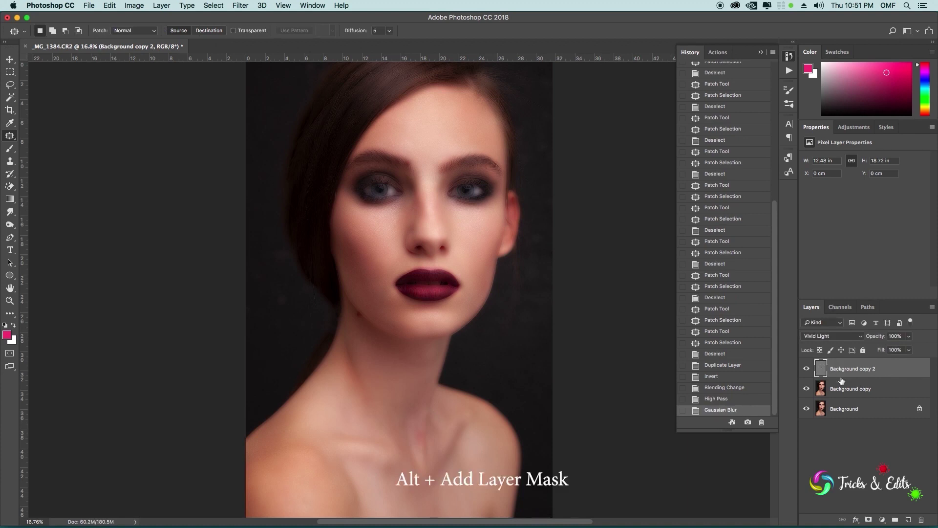
# - Add a hide-all black mask to Background copy 2 and pick the Brush tool
pyautogui.keyDown('alt'); pyautogui.click(870, 520); pyautogui.keyUp('alt')
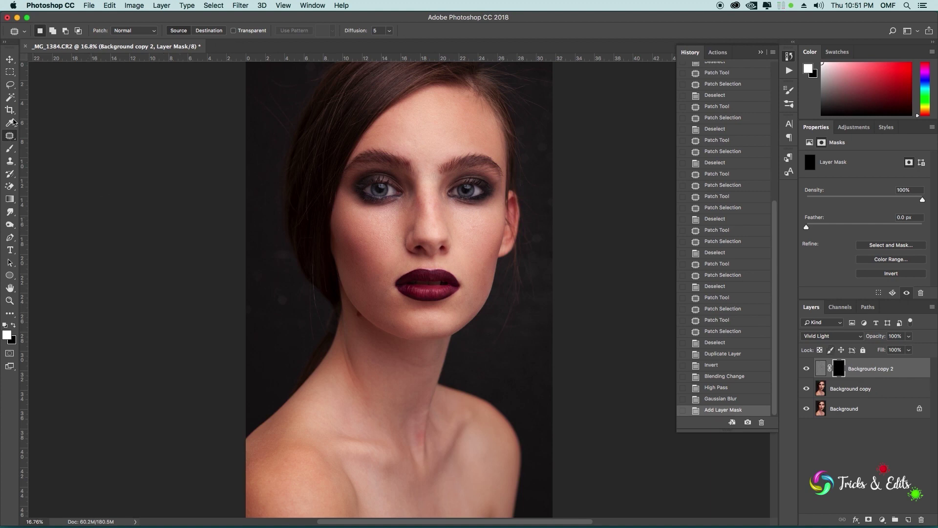
pyautogui.click(10, 151)
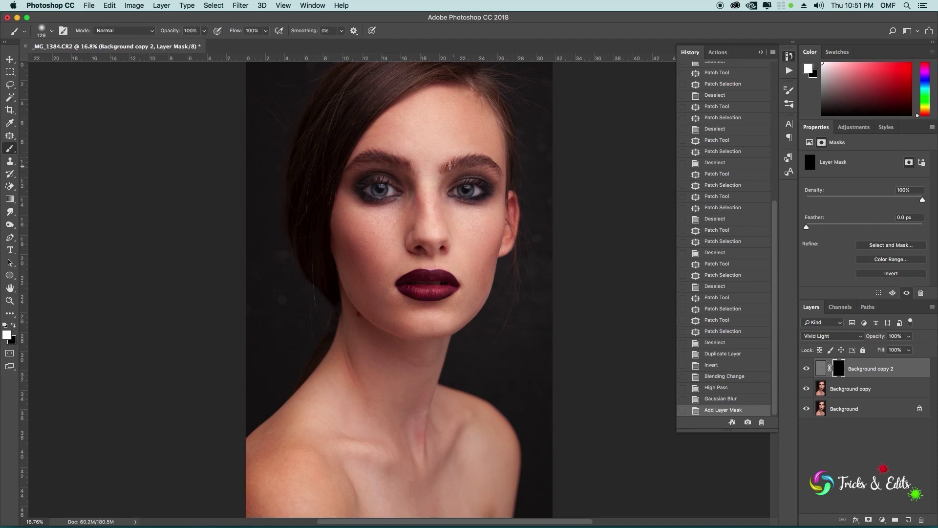
pyautogui.scroll(2, 442, 139)
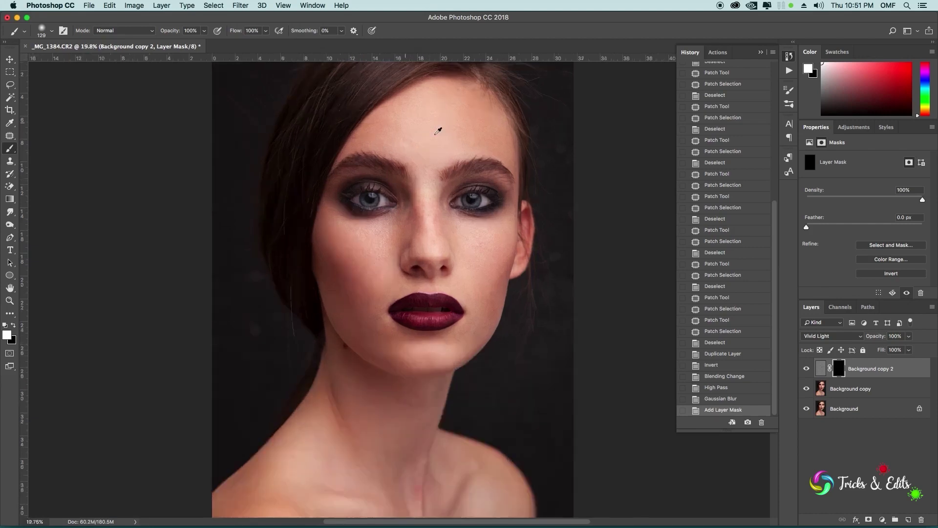
pyautogui.scroll(3, 440, 130)
pyautogui.scroll(4, 440, 132)
pyautogui.moveTo(444, 126); pyautogui.dragTo(417, 227)
pyautogui.hotkey('ctrl', 'r')
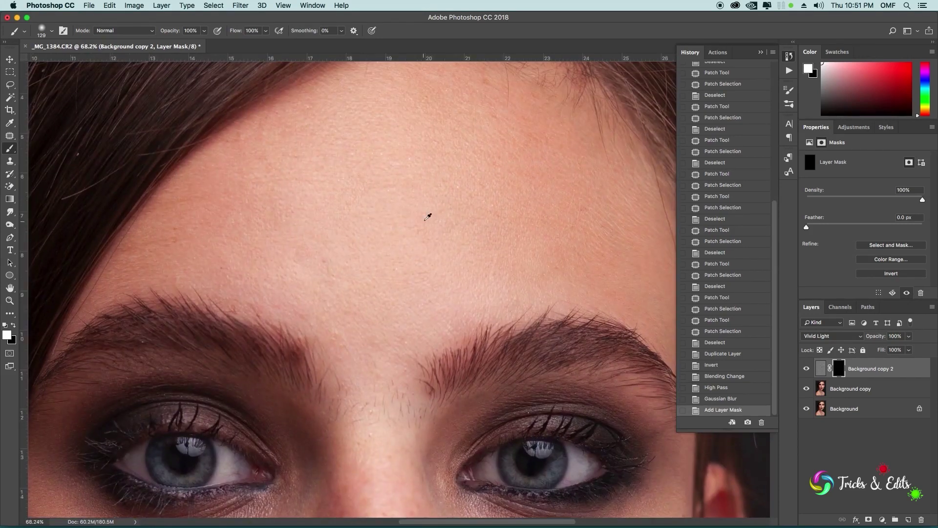
pyautogui.scroll(-2, 428, 214)
pyautogui.scroll(-2, 427, 213)
pyautogui.rightClick(395, 169)
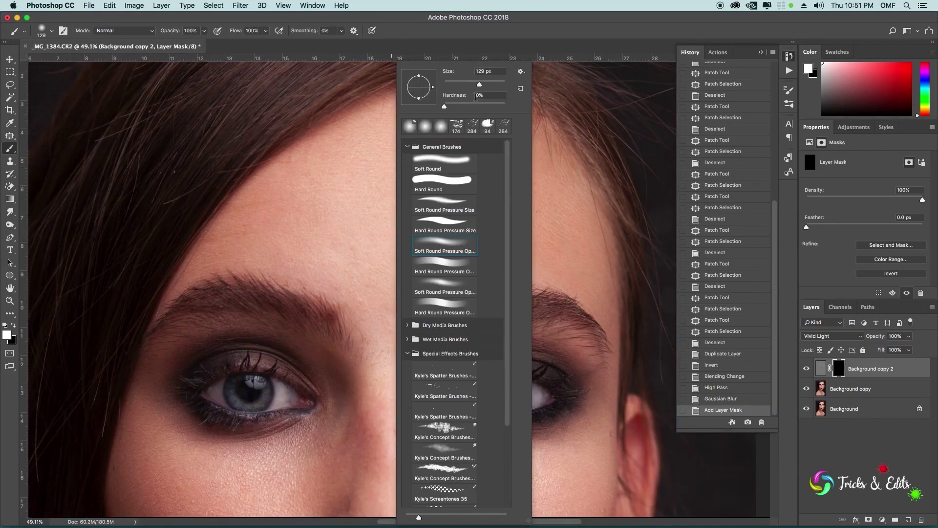
# - Enlarge the brush to 166 px and paint the smoothing across the forehead
pyautogui.moveTo(481, 87); pyautogui.dragTo(487, 87)
pyautogui.press('Return')
pyautogui.moveTo(381, 146)
pyautogui.mouseDown()
pyautogui.moveTo(423, 139)
pyautogui.moveTo(442, 165)
pyautogui.mouseUp()
pyautogui.moveTo(552, 196); pyautogui.dragTo(376, 226)
pyautogui.moveTo(548, 229); pyautogui.dragTo(476, 247)
pyautogui.moveTo(583, 280)
pyautogui.mouseDown()
pyautogui.moveTo(373, 251)
pyautogui.moveTo(288, 195)
pyautogui.moveTo(449, 228)
pyautogui.mouseUp()
pyautogui.moveTo(417, 264); pyautogui.dragTo(409, 120)
# - Paint the smoothing onto the nose bridge and the left cheek
pyautogui.hotkey('ctrl', 'r')
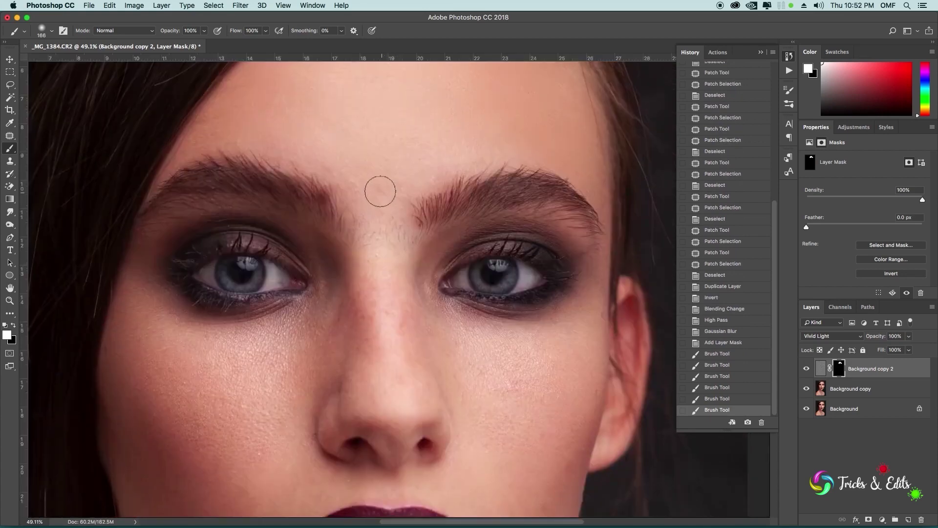
pyautogui.moveTo(385, 304); pyautogui.dragTo(394, 282)
pyautogui.moveTo(412, 176); pyautogui.dragTo(505, 97)
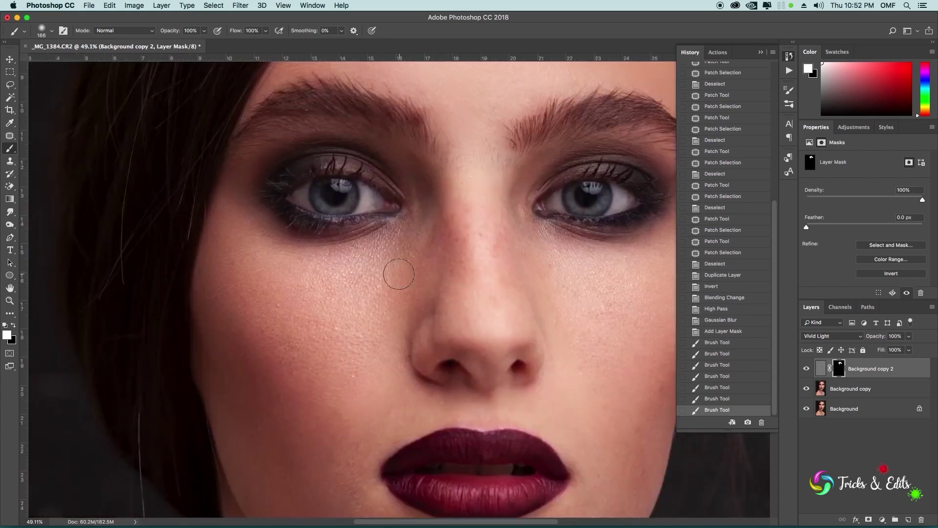
pyautogui.moveTo(270, 274); pyautogui.dragTo(359, 291)
pyautogui.moveTo(288, 318); pyautogui.dragTo(357, 326)
pyautogui.moveTo(288, 344); pyautogui.dragTo(281, 302)
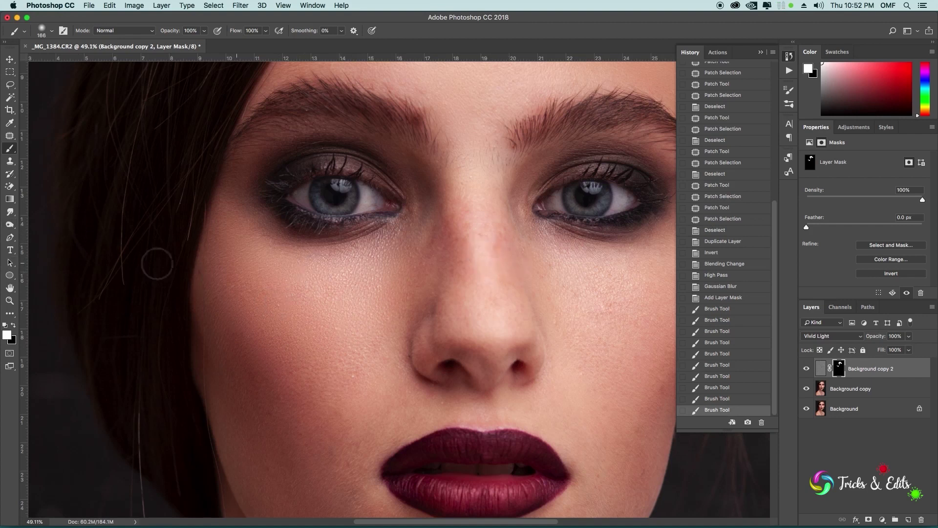
# - Dab more smoothing onto the left cheek with the lips in view
pyautogui.moveTo(409, 341); pyautogui.dragTo(339, 221)
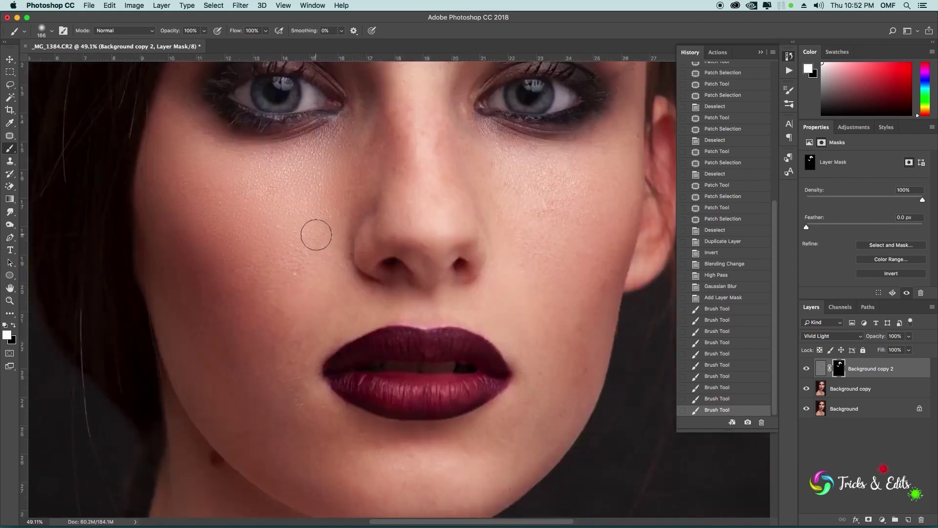
pyautogui.click(286, 234)
pyautogui.click(270, 218)
pyautogui.click(281, 254)
pyautogui.click(289, 283)
# - Smooth the skin beside the nose and across the lower right cheek
pyautogui.hscroll(5, 434, 239)
pyautogui.scroll(3, 433, 239)
pyautogui.moveTo(433, 240); pyautogui.dragTo(386, 308)
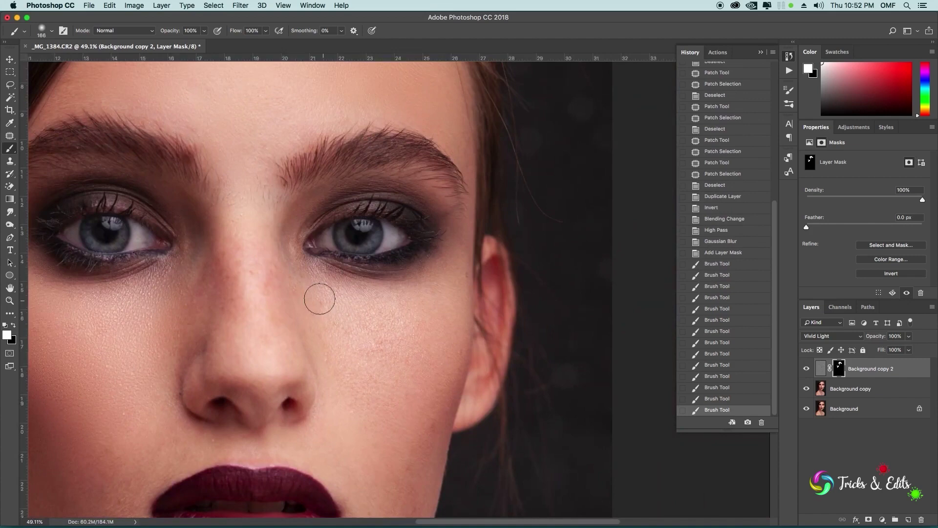
pyautogui.click(325, 329)
pyautogui.click(350, 386)
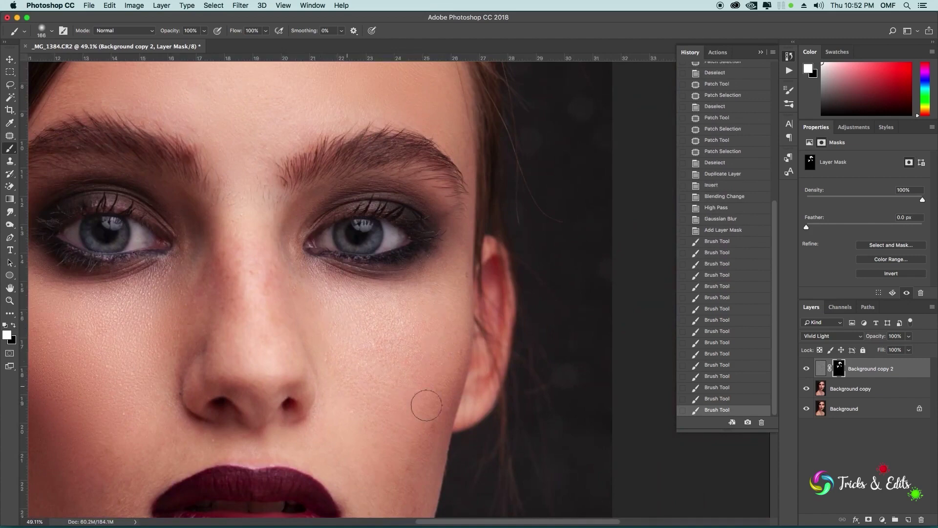
pyautogui.click(426, 404)
# - Paint smoothing over the rest of the cheek, the jaw and around the chin
pyautogui.scroll(-5, 395, 260)
pyautogui.click(425, 322)
pyautogui.click(433, 278)
pyautogui.click(407, 281)
pyautogui.scroll(-5, 402, 293)
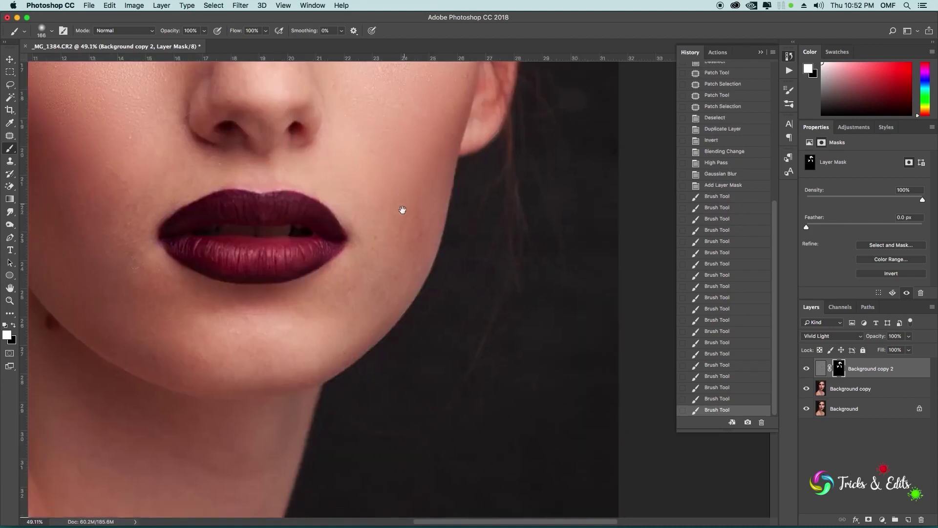
pyautogui.click(386, 283)
pyautogui.click(400, 254)
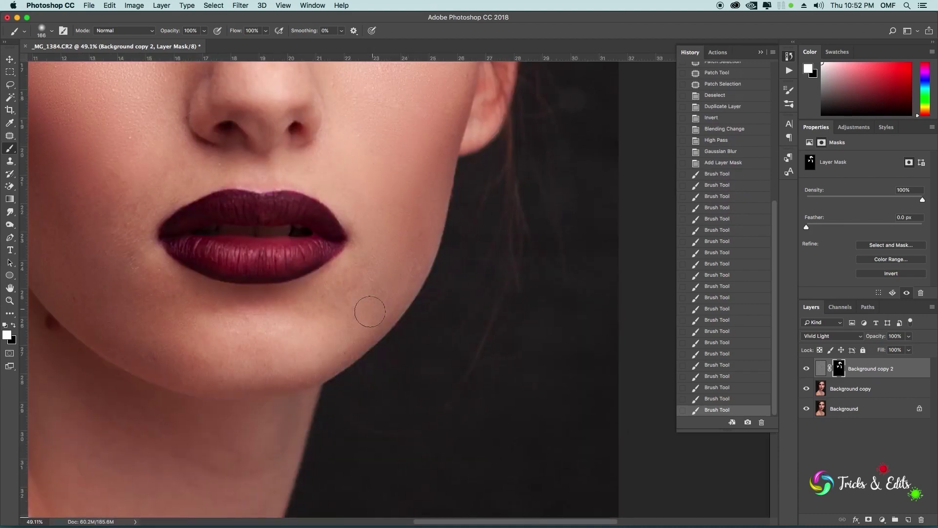
pyautogui.scroll(-3, 405, 259)
pyautogui.click(374, 274)
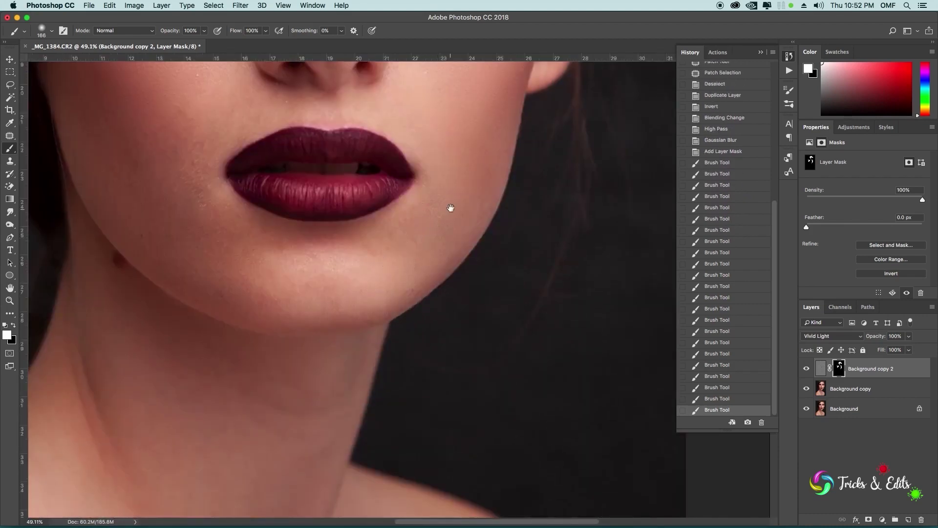
# - Paint the smoothing onto the chin and the lower cheeks
pyautogui.scroll(2, 396, 264)
pyautogui.click(246, 253)
pyautogui.click(216, 221)
pyautogui.click(181, 166)
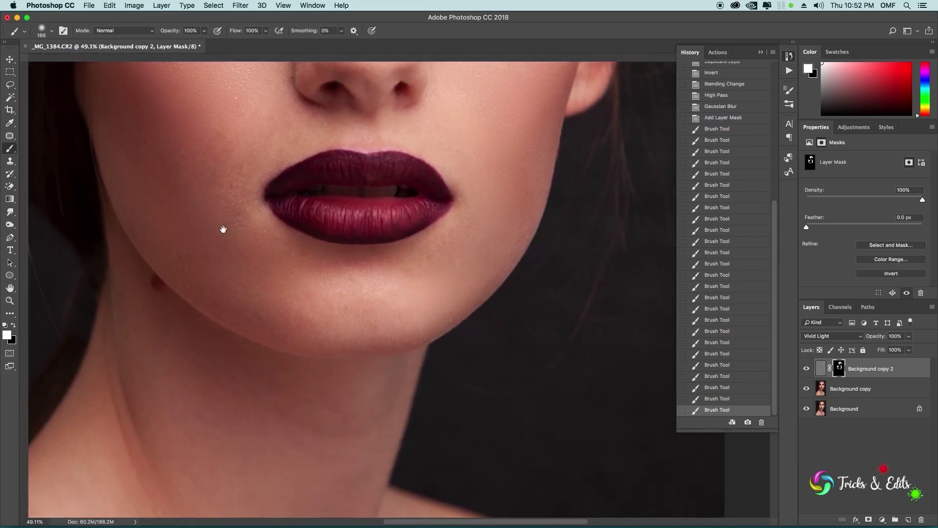
pyautogui.scroll(3, 273, 168)
pyautogui.click(274, 274)
pyautogui.click(285, 311)
pyautogui.click(247, 235)
pyautogui.click(183, 220)
pyautogui.click(330, 319)
# - Move the view over the eyes, nose and lips, then down to the chin and neck
pyautogui.hscroll(3, 453, 194)
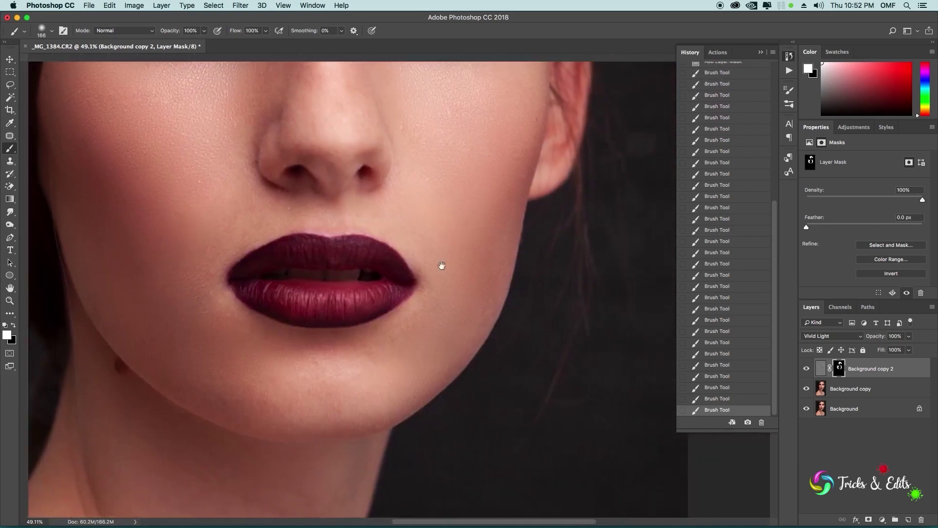
pyautogui.moveTo(453, 194); pyautogui.dragTo(446, 316)
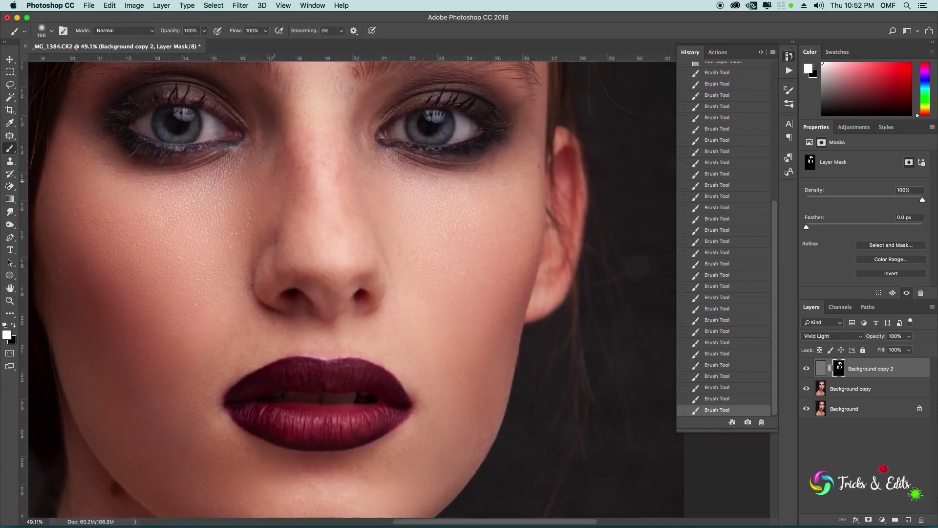
pyautogui.moveTo(416, 230); pyautogui.dragTo(391, 258)
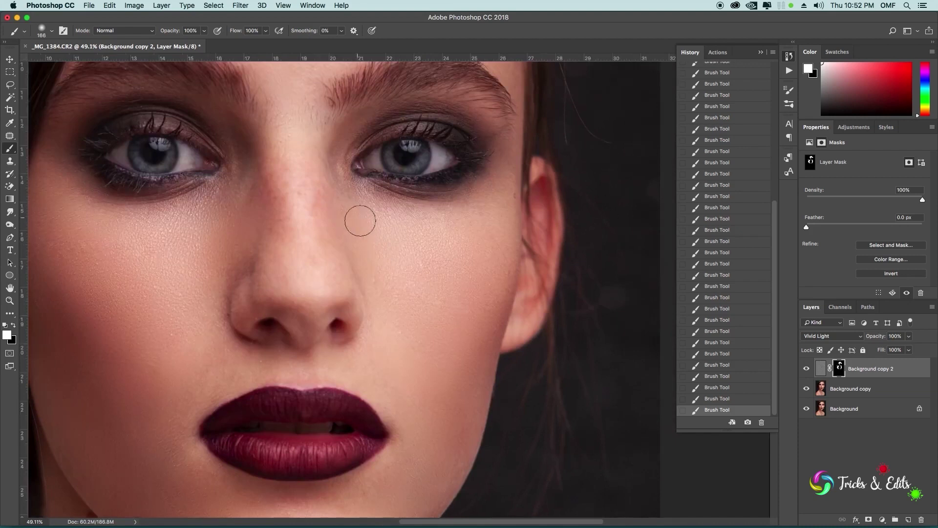
pyautogui.moveTo(458, 271); pyautogui.dragTo(412, 191)
pyautogui.moveTo(310, 167)
pyautogui.mouseDown()
pyautogui.moveTo(386, 149)
pyautogui.moveTo(386, 101)
pyautogui.mouseUp()
pyautogui.press('super+r')
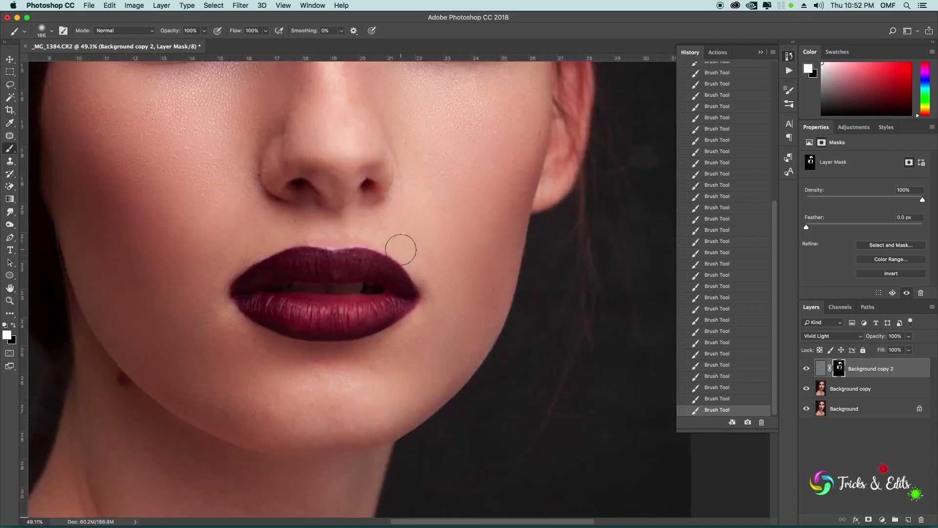
pyautogui.scroll(-1, 416, 225)
pyautogui.scroll(-4, 440, 216)
pyautogui.press('super+r')
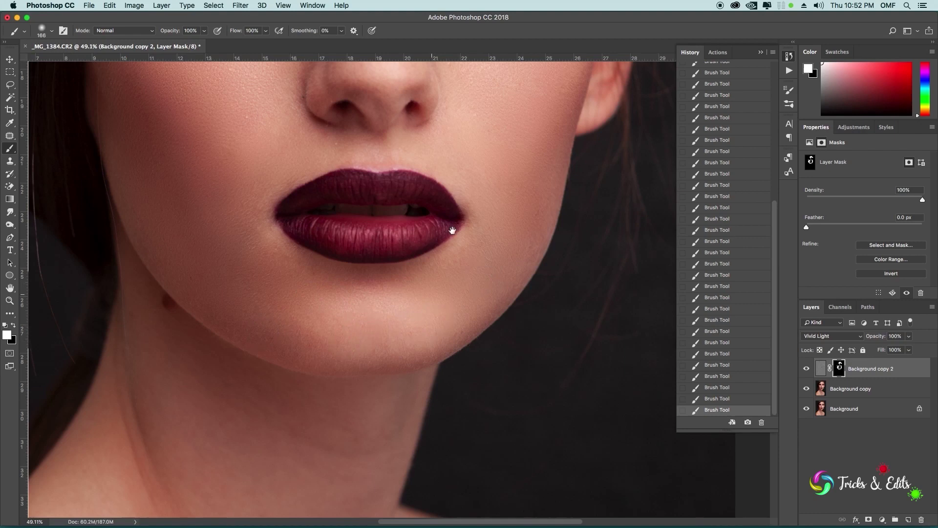
pyautogui.scroll(-5, 440, 220)
pyautogui.scroll(-3, 342, 215)
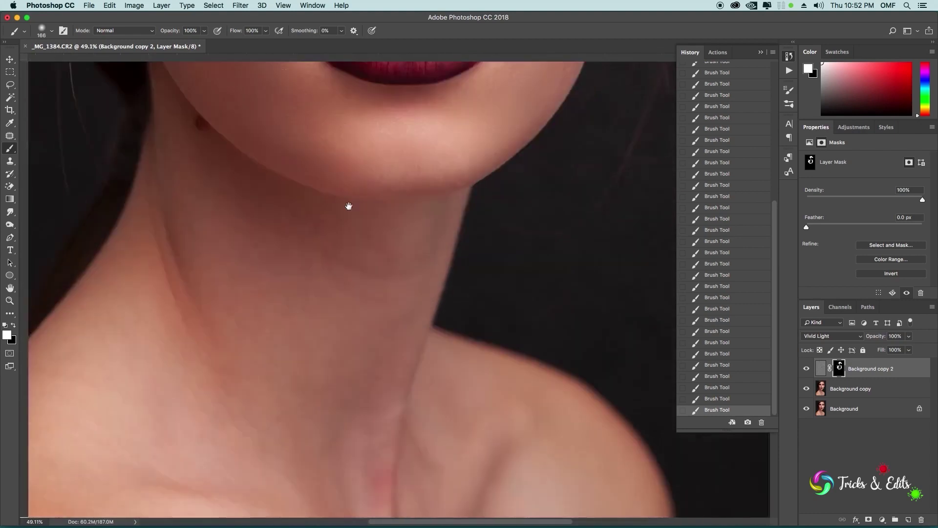
pyautogui.scroll(-2, 362, 245)
pyautogui.keyDown('alt'); pyautogui.scroll(-5, 381, 259); pyautogui.keyUp('alt')
pyautogui.scroll(3, 391, 242)
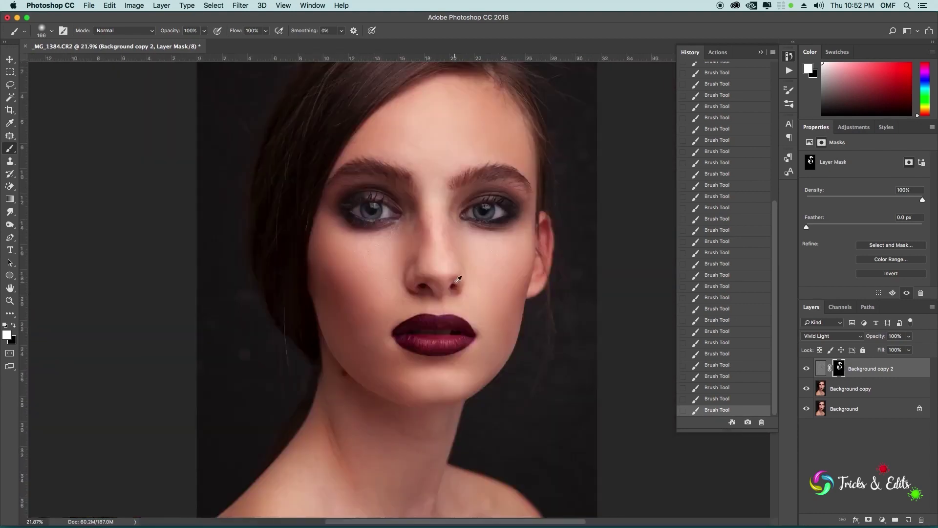
# - Paint the smoothing over the neck on the mask with a larger brush
pyautogui.scroll(1, 455, 274)
pyautogui.scroll(1, 420, 206)
pyautogui.scroll(1, 440, 283)
pyautogui.scroll(-5, 417, 113)
pyautogui.hotkey('ctrl', 'r')
pyautogui.scroll(-4, 362, 274)
pyautogui.scroll(3, 366, 244)
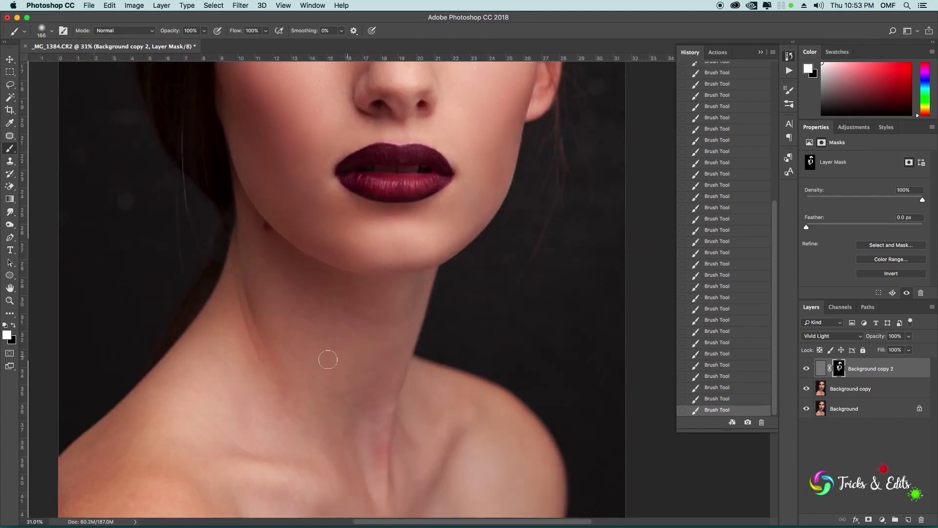
pyautogui.scroll(-3, 272, 314)
pyautogui.hscroll(-2, 272, 314)
pyautogui.moveTo(209, 304); pyautogui.dragTo(137, 478)
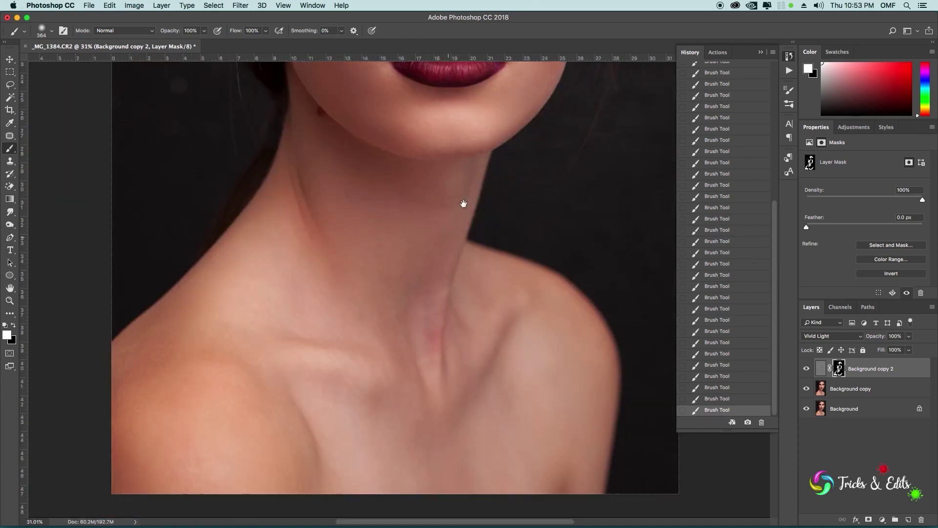
# - Reduce the brush size to 130 and recentre the view on the face
pyautogui.scroll(3, 377, 267)
pyautogui.moveTo(352, 256); pyautogui.dragTo(337, 256)
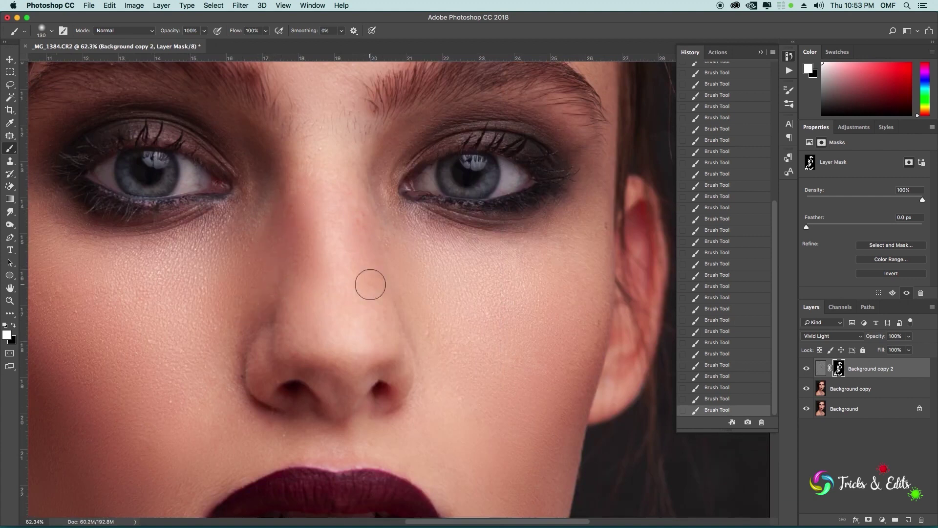
pyautogui.scroll(-2, 396, 303)
pyautogui.scroll(-1, 409, 361)
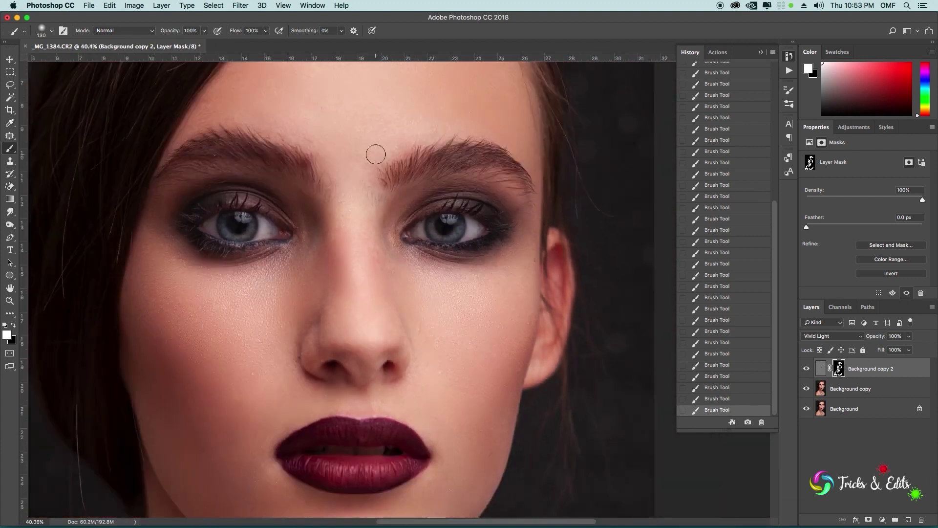
pyautogui.moveTo(388, 153); pyautogui.dragTo(365, 123)
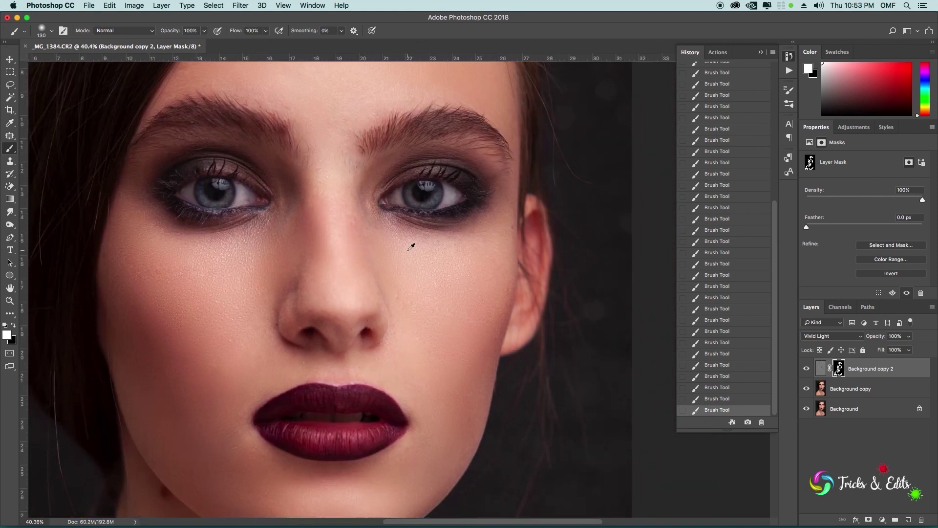
pyautogui.scroll(-1, 411, 247)
# - Toggle the Background copy 2 layer's visibility to compare before and after smoothing
pyautogui.click(807, 369)
pyautogui.click(808, 371)
pyautogui.click(808, 370)
pyautogui.click(808, 371)
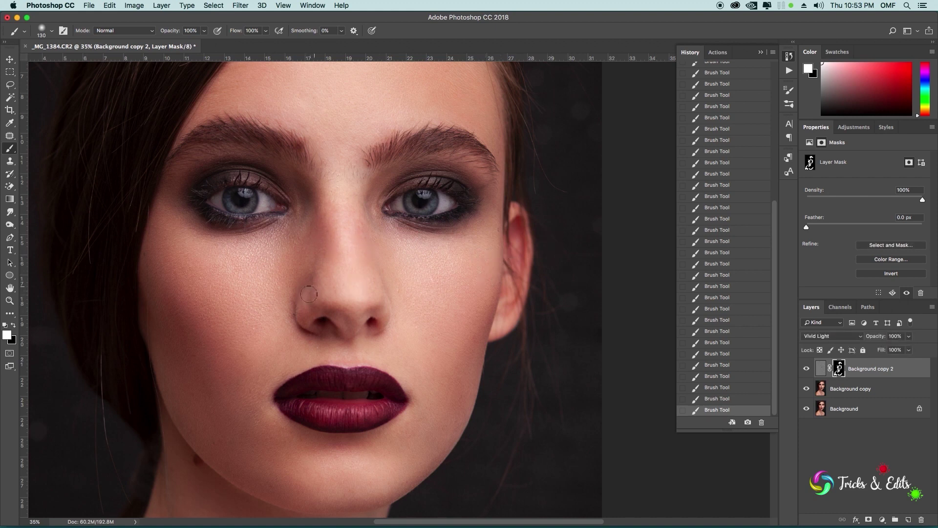
# - Lower the Background copy 2 layer's opacity to 90%
pyautogui.scroll(3, 478, 195)
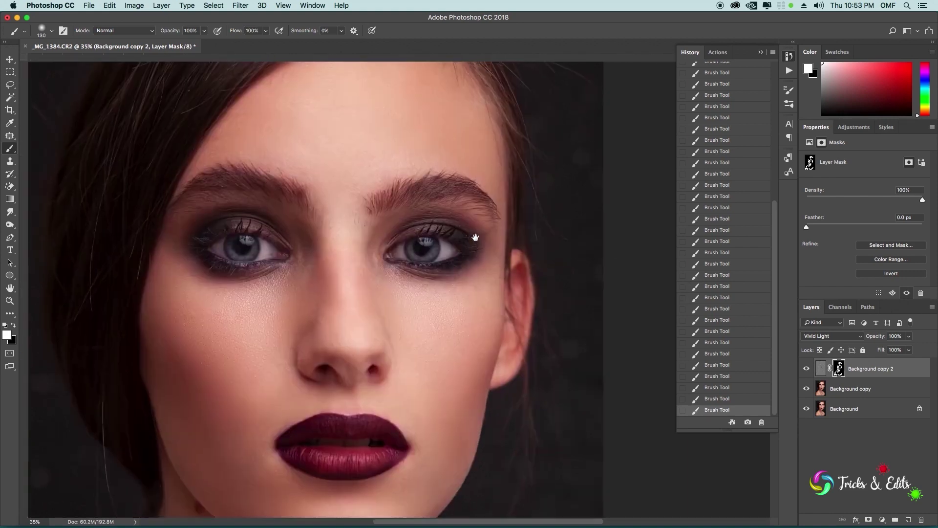
pyautogui.click(910, 337)
pyautogui.moveTo(909, 350)
pyautogui.mouseDown()
pyautogui.moveTo(852, 355)
pyautogui.moveTo(918, 357)
pyautogui.moveTo(907, 358)
pyautogui.mouseUp()
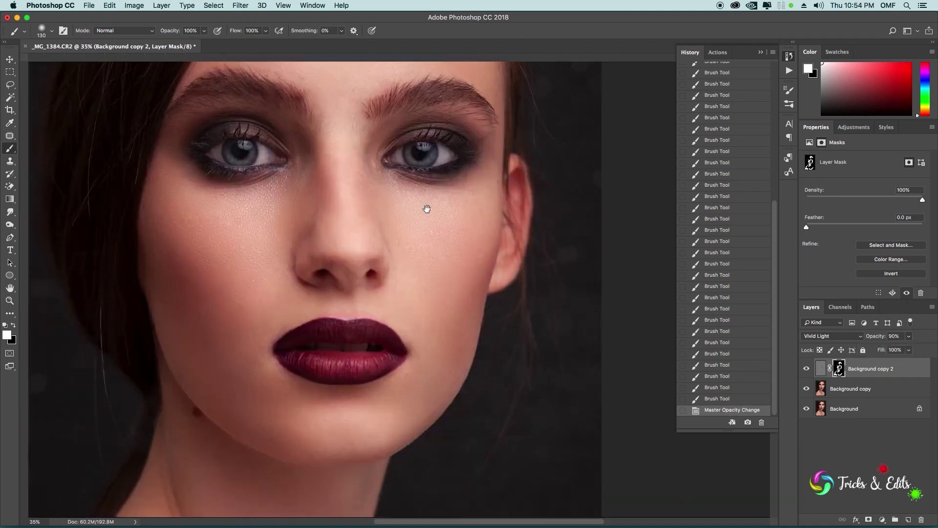
pyautogui.scroll(-3, 425, 295)
pyautogui.scroll(-2, 426, 300)
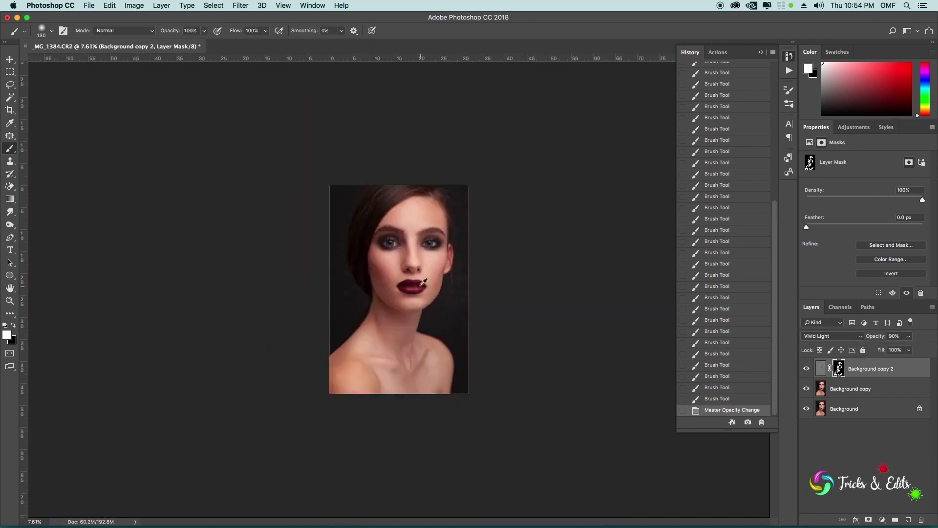
pyautogui.scroll(3, 428, 293)
pyautogui.scroll(2, 430, 220)
pyautogui.scroll(2, 442, 207)
pyautogui.scroll(-3, 445, 204)
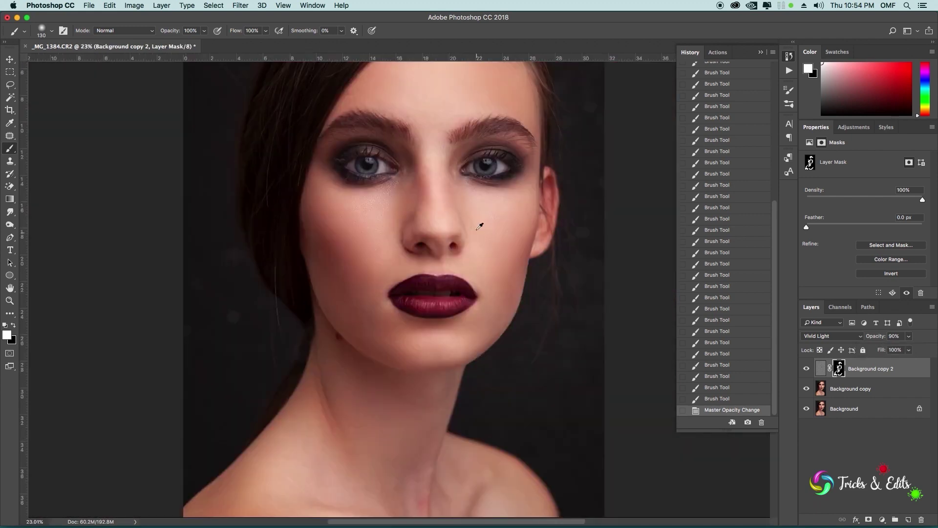
pyautogui.scroll(1, 484, 255)
pyautogui.scroll(-2, 483, 286)
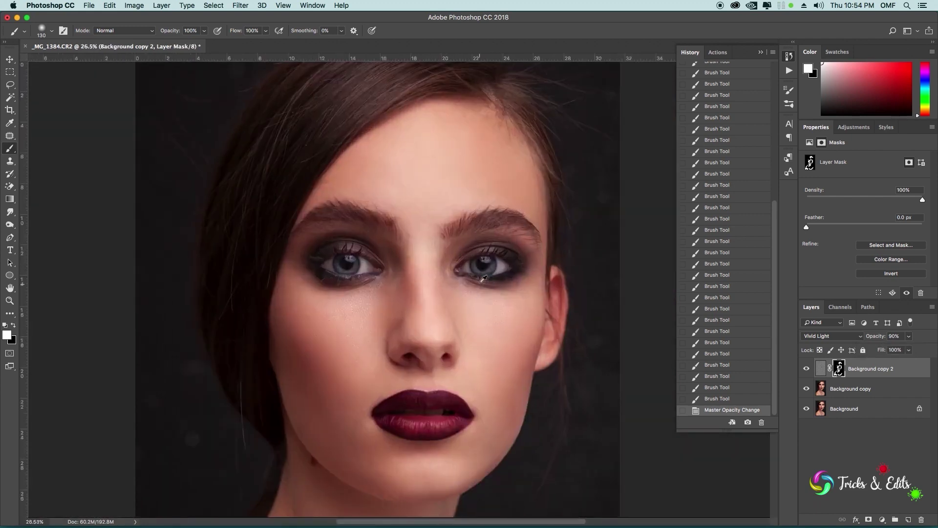
pyautogui.scroll(1, 483, 286)
pyautogui.click(808, 369)
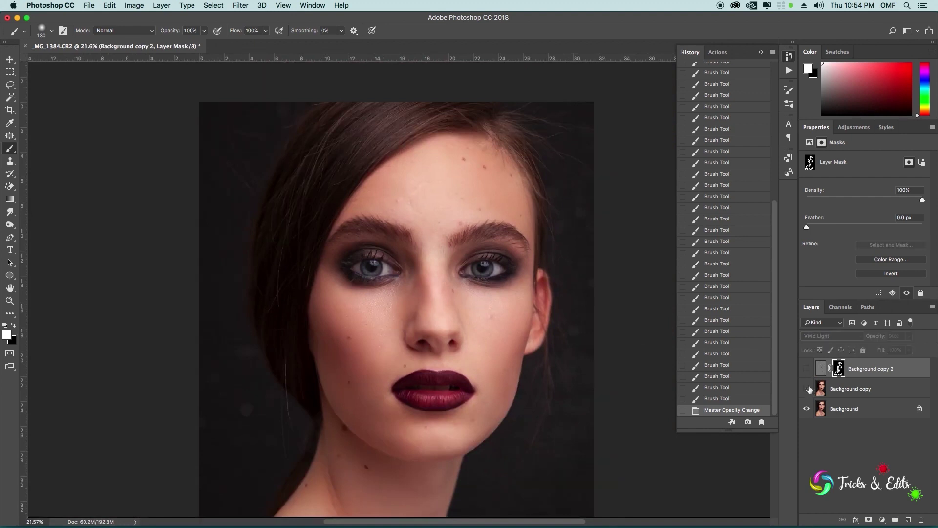
pyautogui.scroll(2, 531, 290)
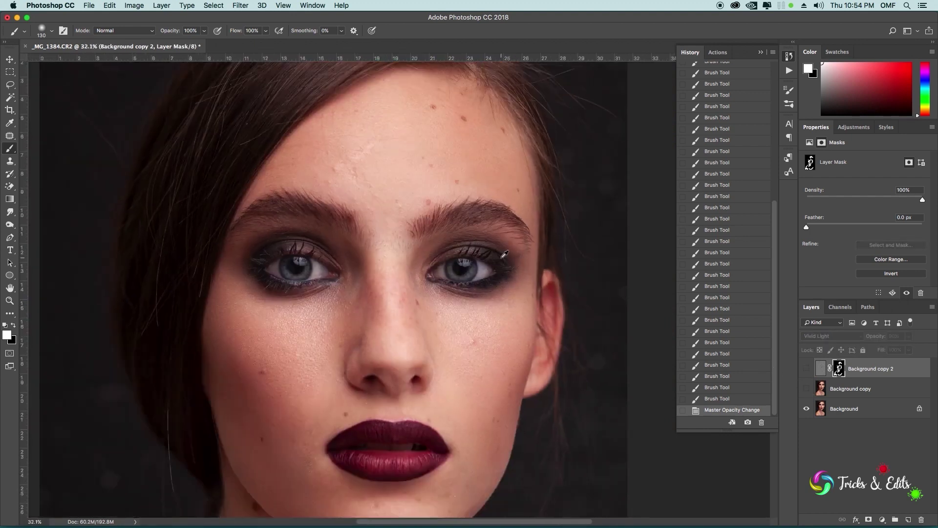
pyautogui.click(807, 389)
pyautogui.click(807, 370)
pyautogui.scroll(-1, 446, 246)
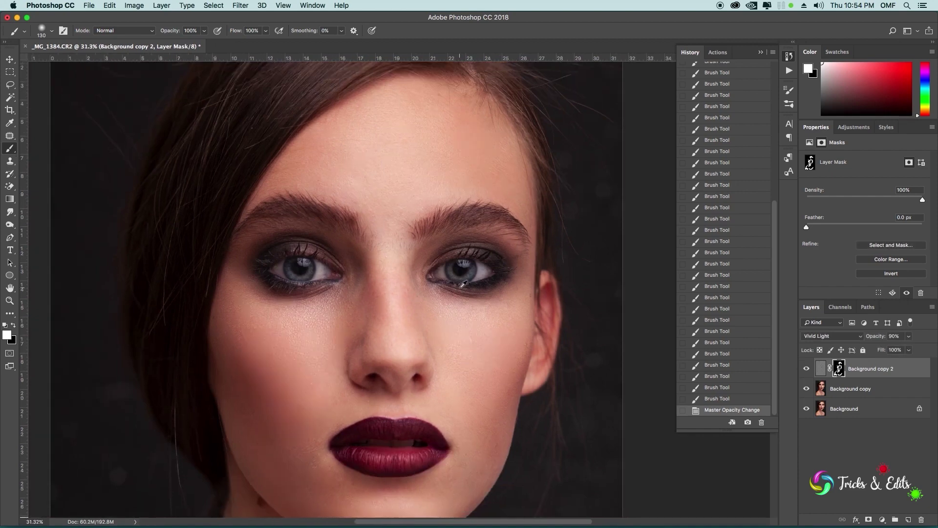
pyautogui.scroll(-3, 446, 246)
pyautogui.scroll(2, 445, 220)
pyautogui.moveTo(445, 259); pyautogui.dragTo(443, 198)
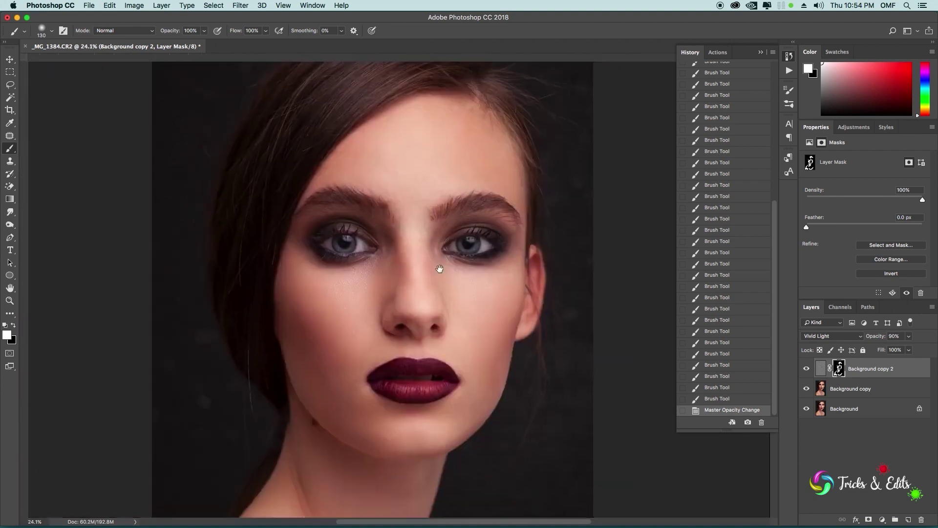
# - Zoom in and paint smoothing under the eye and beside the nose on the mask
pyautogui.scroll(2, 456, 279)
pyautogui.scroll(2, 467, 275)
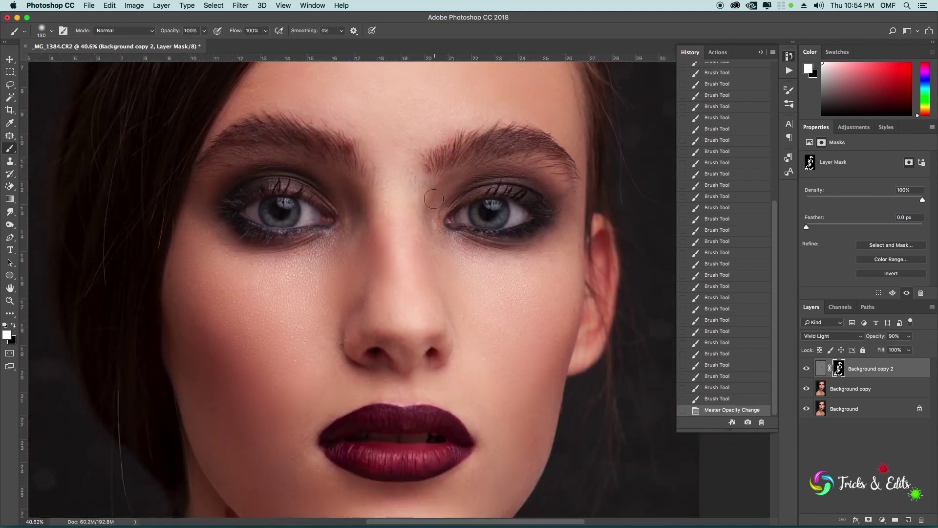
pyautogui.scroll(1, 434, 164)
pyautogui.scroll(-1, 425, 220)
pyautogui.scroll(-1, 429, 236)
pyautogui.scroll(-1, 429, 236)
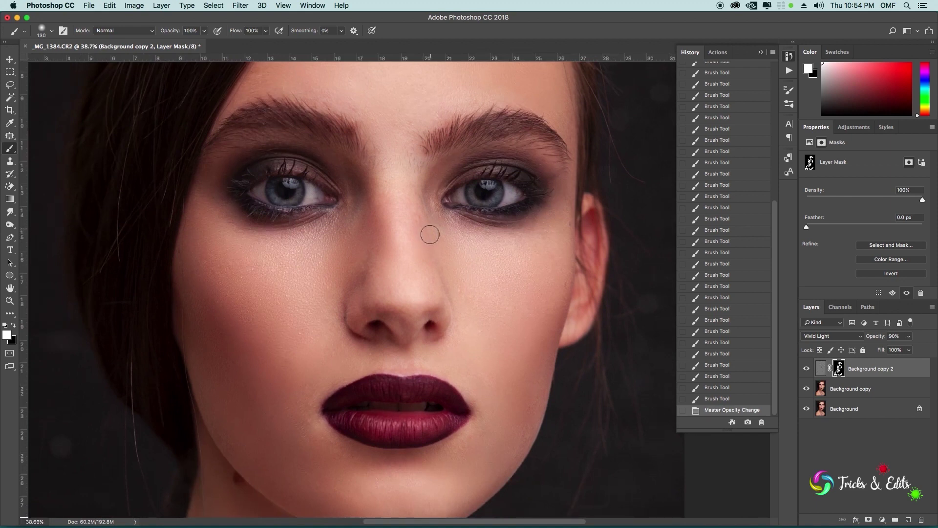
pyautogui.moveTo(428, 236); pyautogui.dragTo(382, 218)
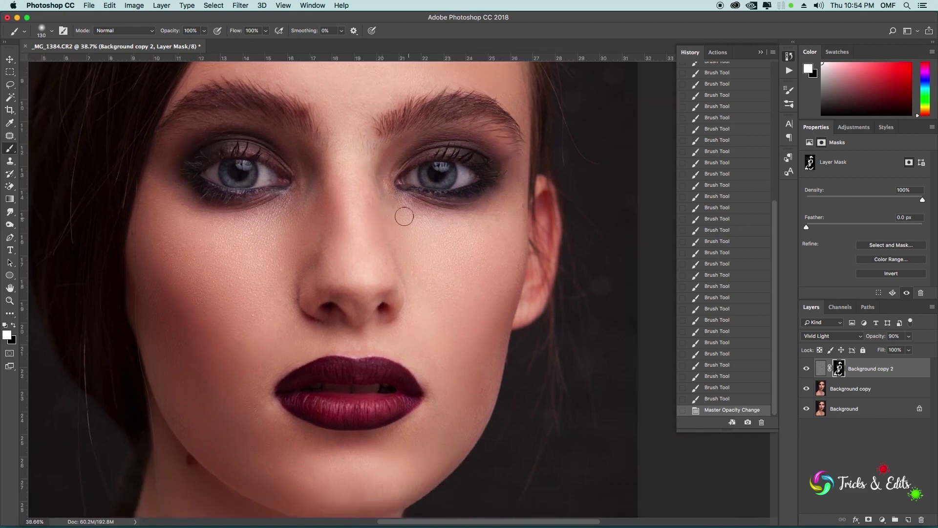
pyautogui.click(447, 229)
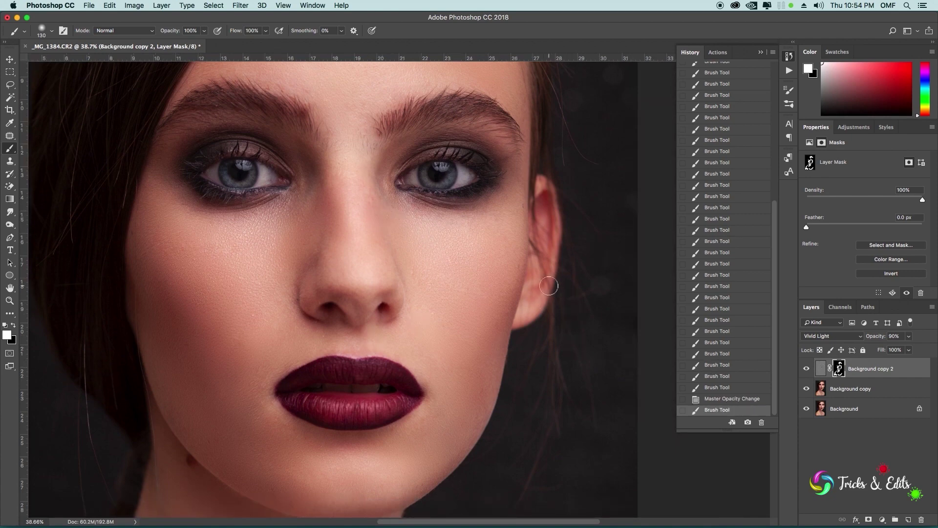
pyautogui.moveTo(377, 155); pyautogui.dragTo(381, 221)
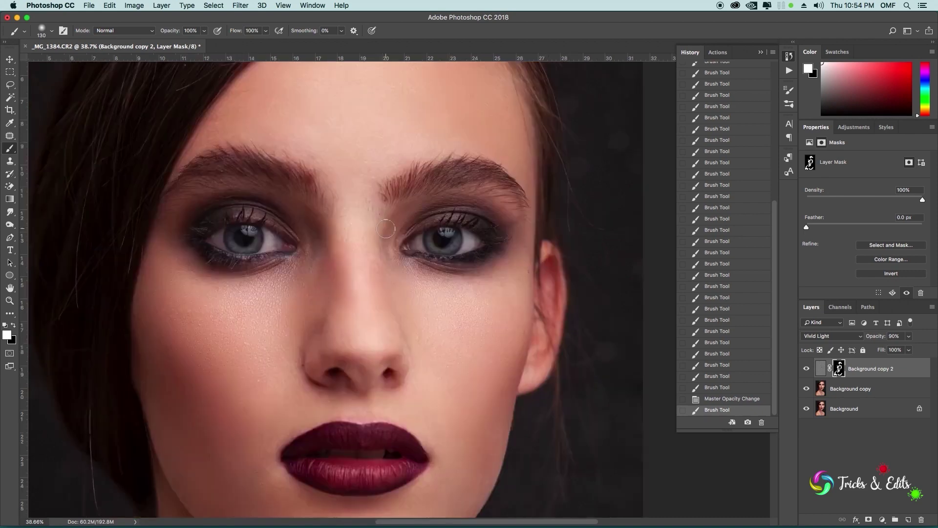
pyautogui.scroll(-2, 433, 243)
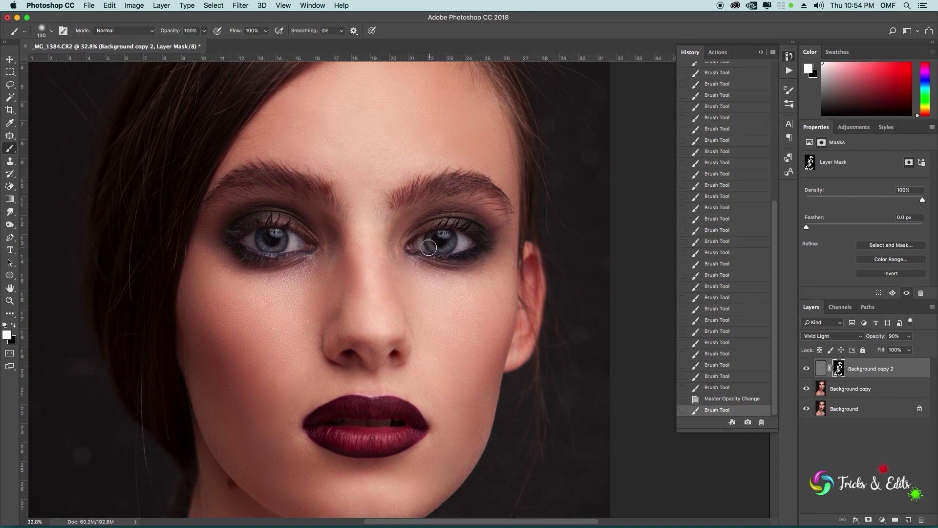
pyautogui.scroll(-3, 391, 235)
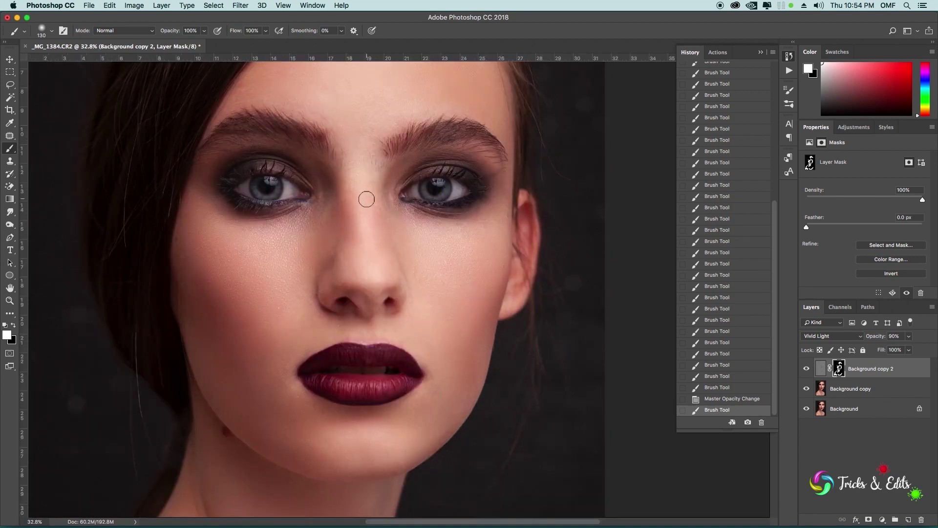